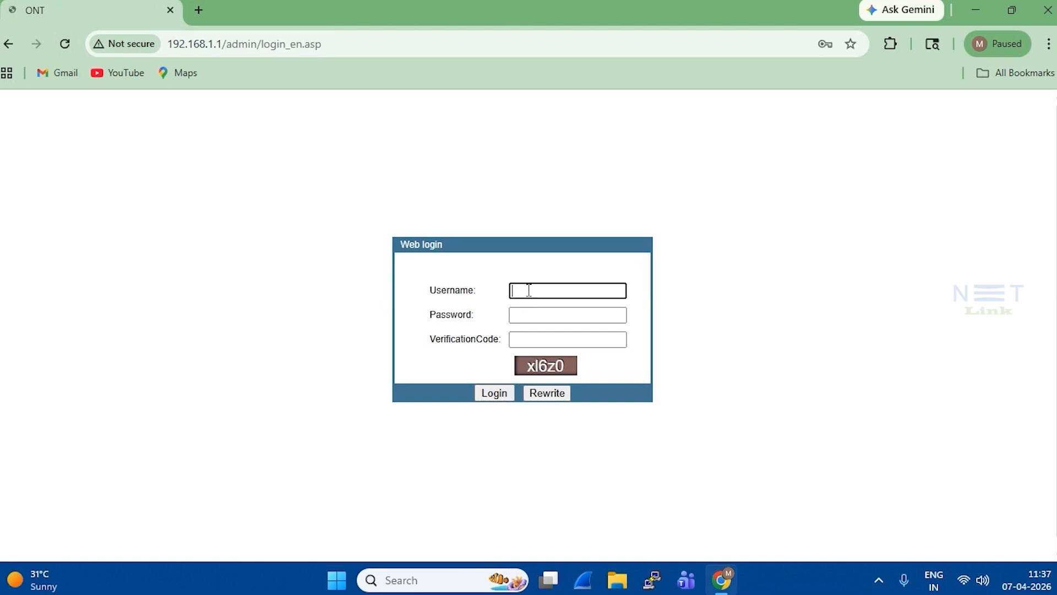
- Log in with the administrator username, password and the on-screen verification code
type("admin")
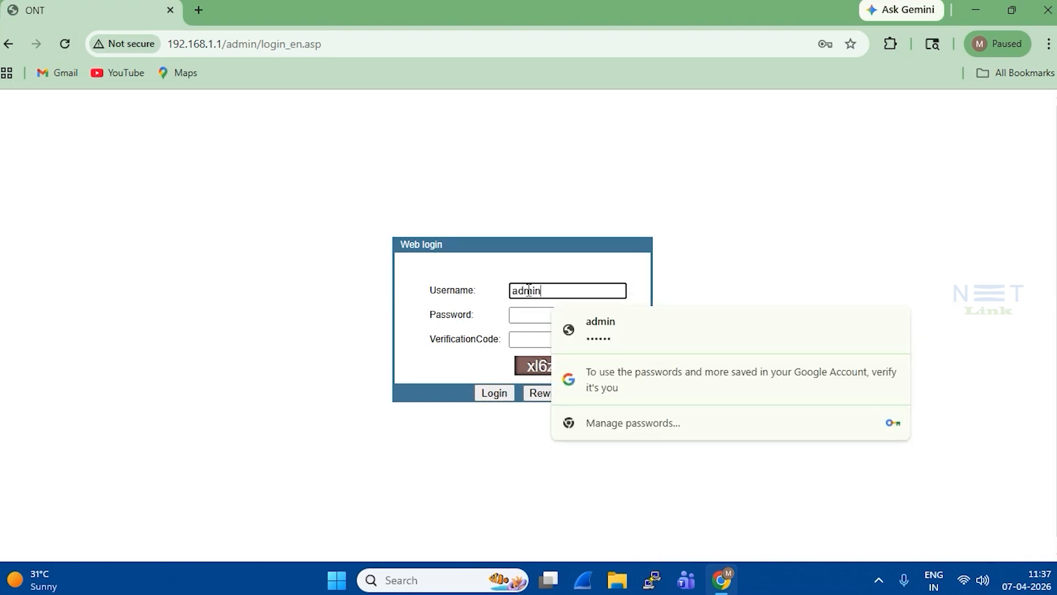
key("Tab")
type("admin1")
key("Tab")
type("xl")
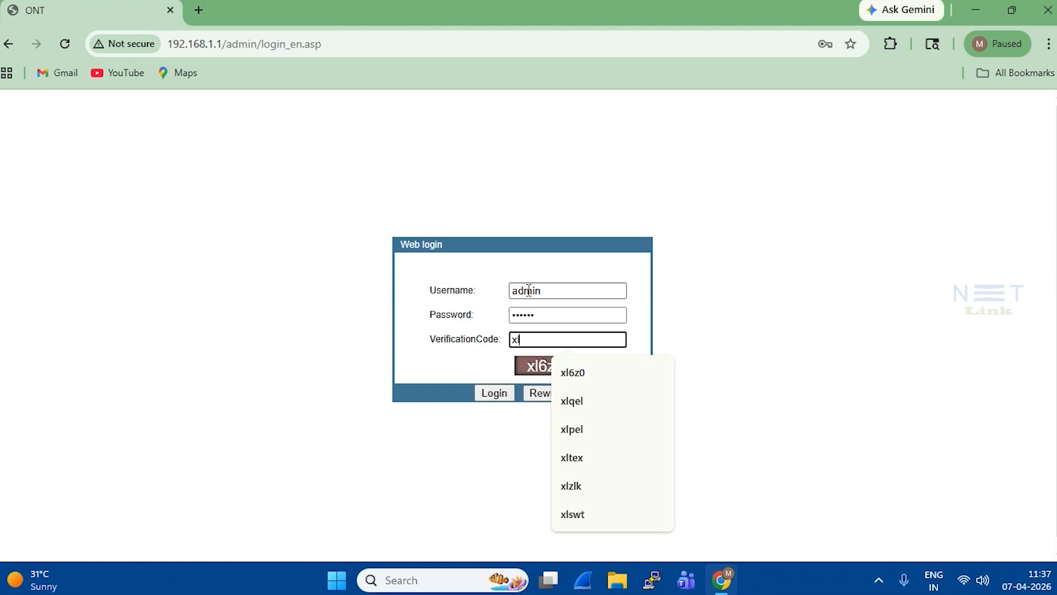
type("6")
key("Down")
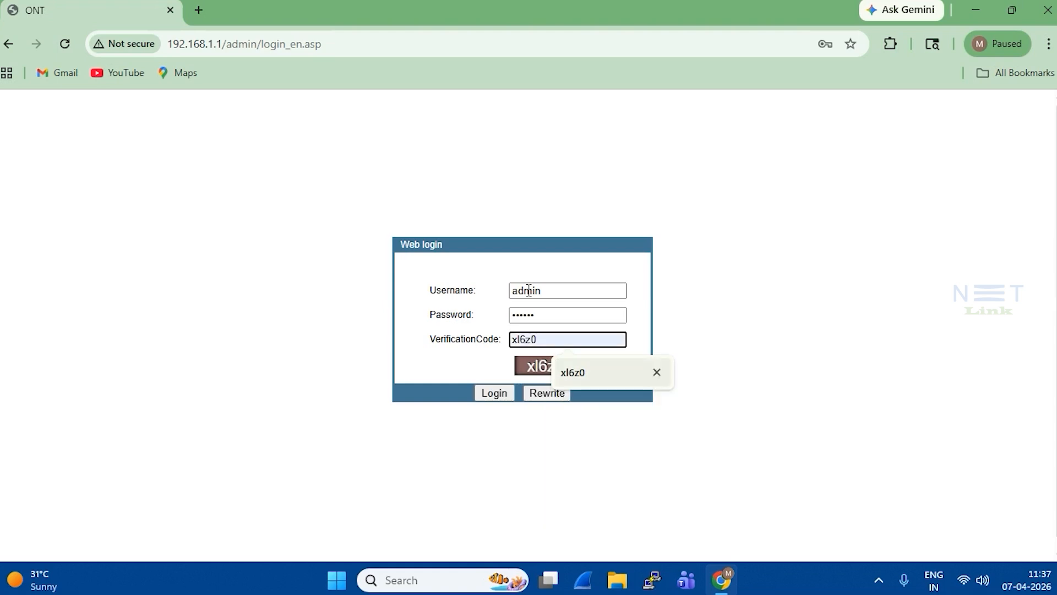
key("Return")
key("Return")
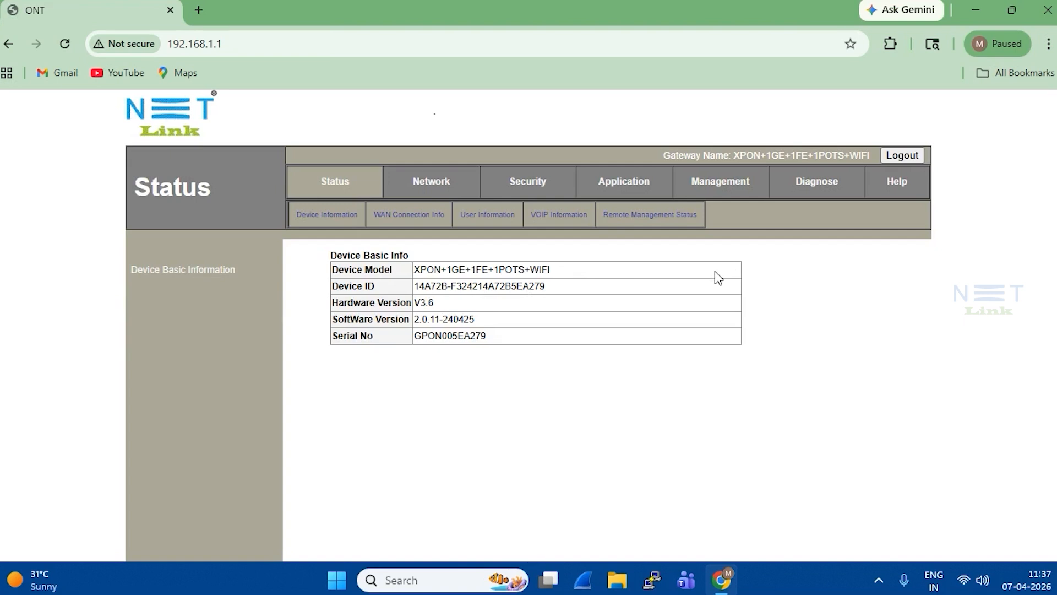
- Go to Network > WLAN to reach the WLAN Basic settings page
left_click(434, 186)
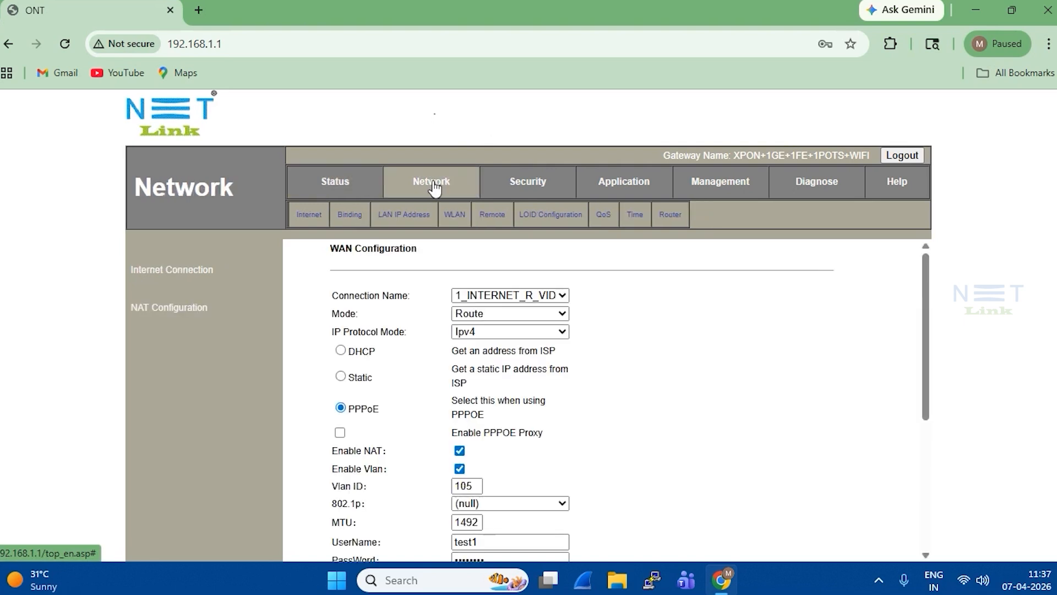
left_click(457, 215)
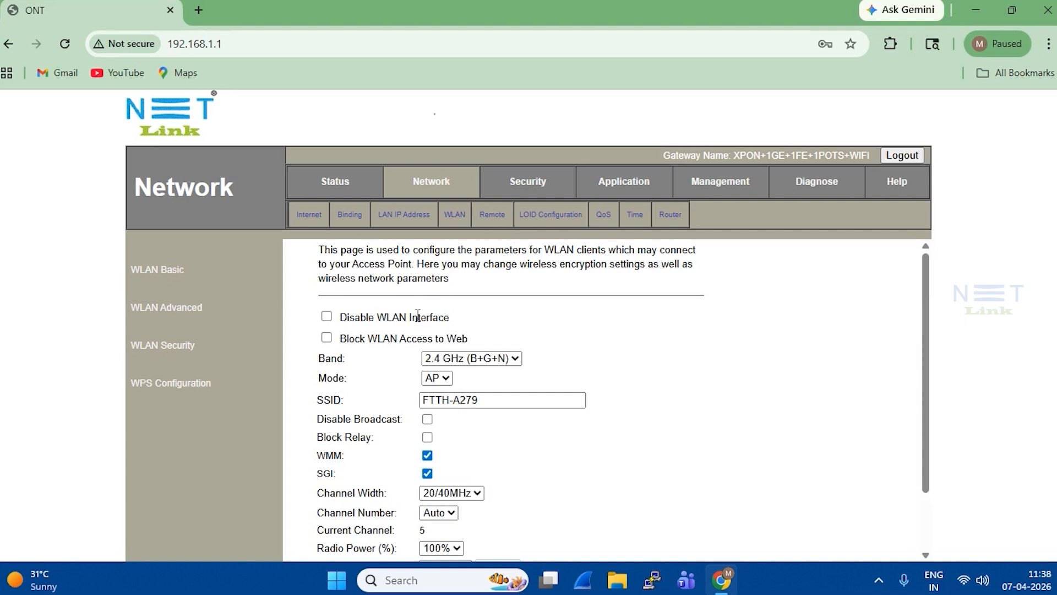
- Tick Disable WLAN Interface for the 2.4 GHz network FTTH-A279
scroll(755, 352, "down", 3)
scroll(755, 353, "up", 3)
left_click_drag(341, 317, 447, 313)
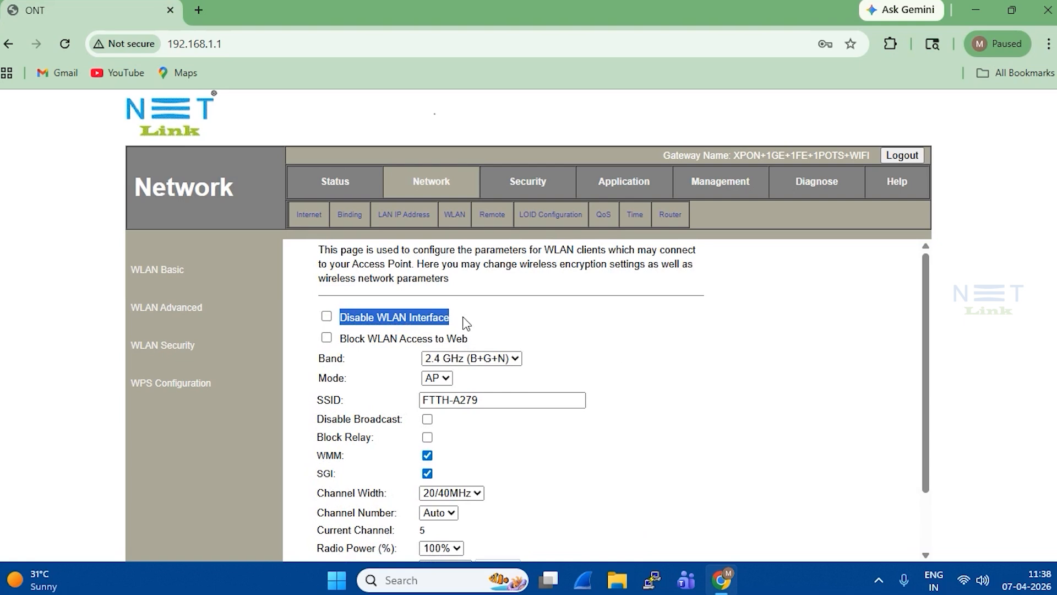
left_click(546, 313)
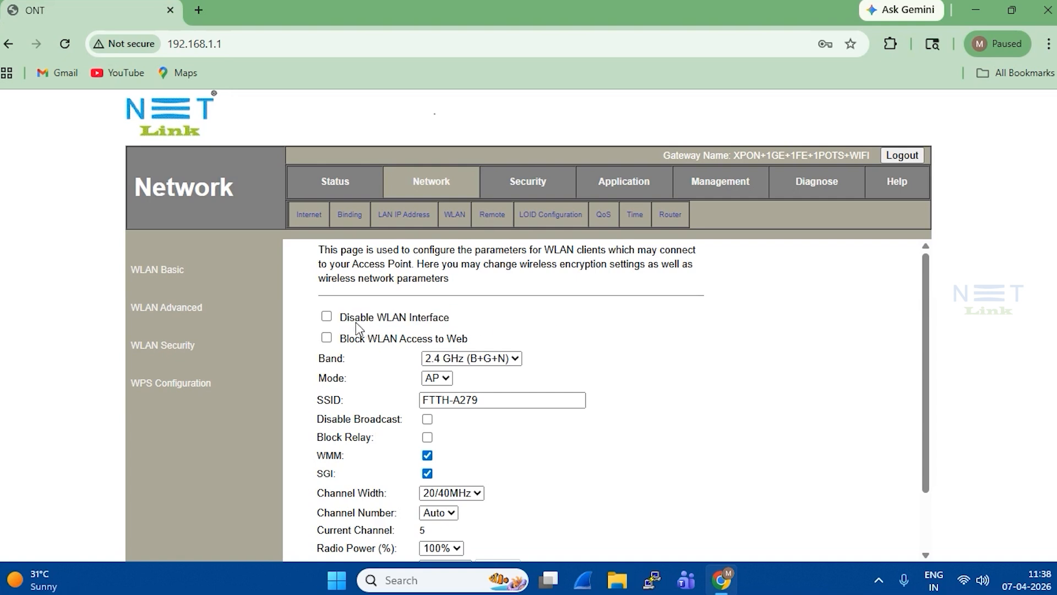
left_click(326, 319)
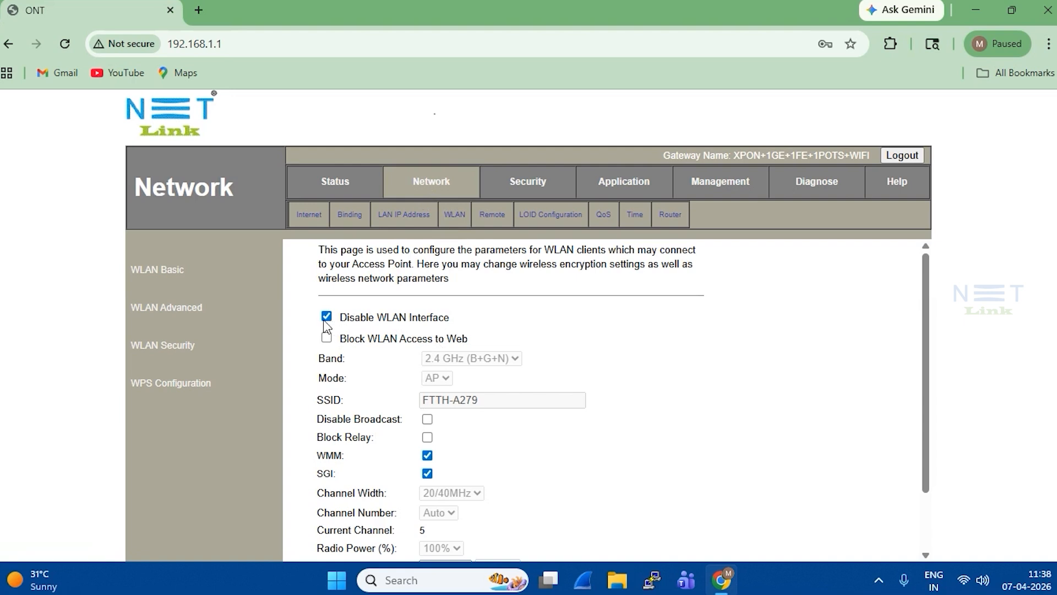
- Untick Disable WLAN Interface to turn wireless back on
left_click_drag(339, 317, 464, 323)
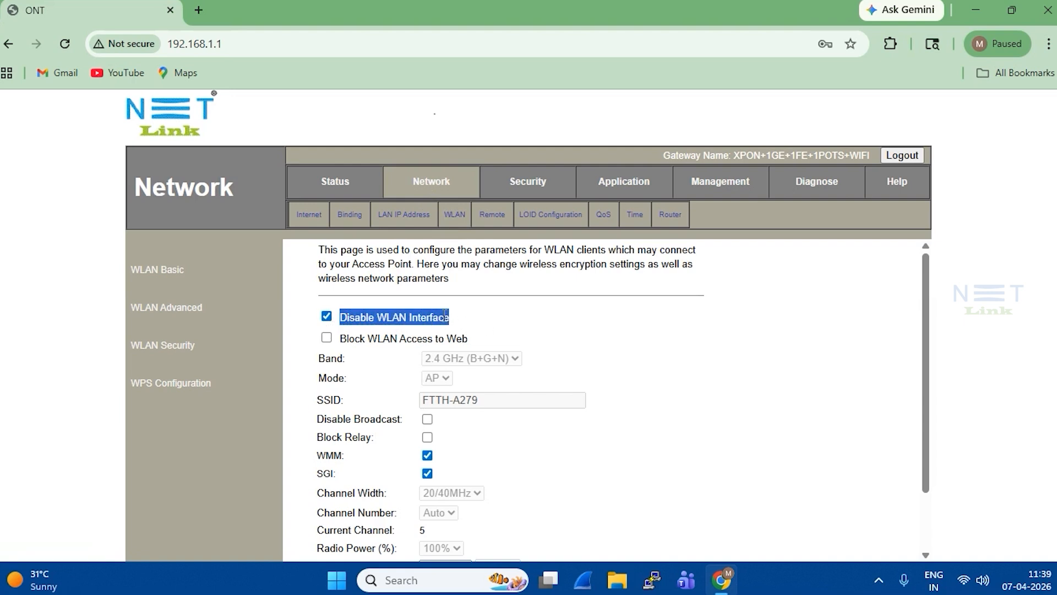
left_click(438, 319)
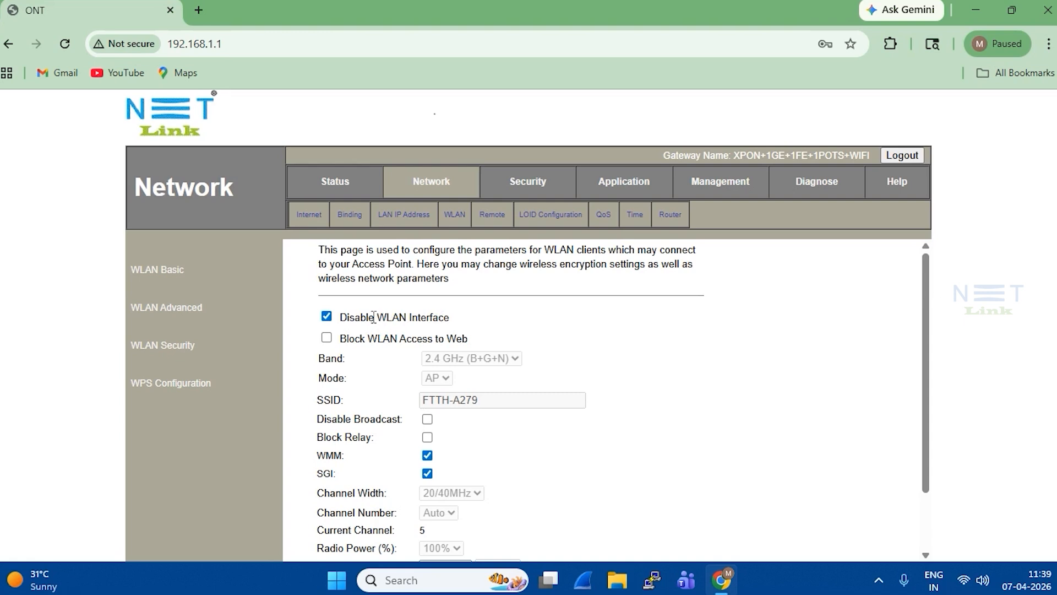
left_click(327, 319)
- Tick Block WLAN Access to Web, then untick it so web access stays allowed
left_click(327, 338)
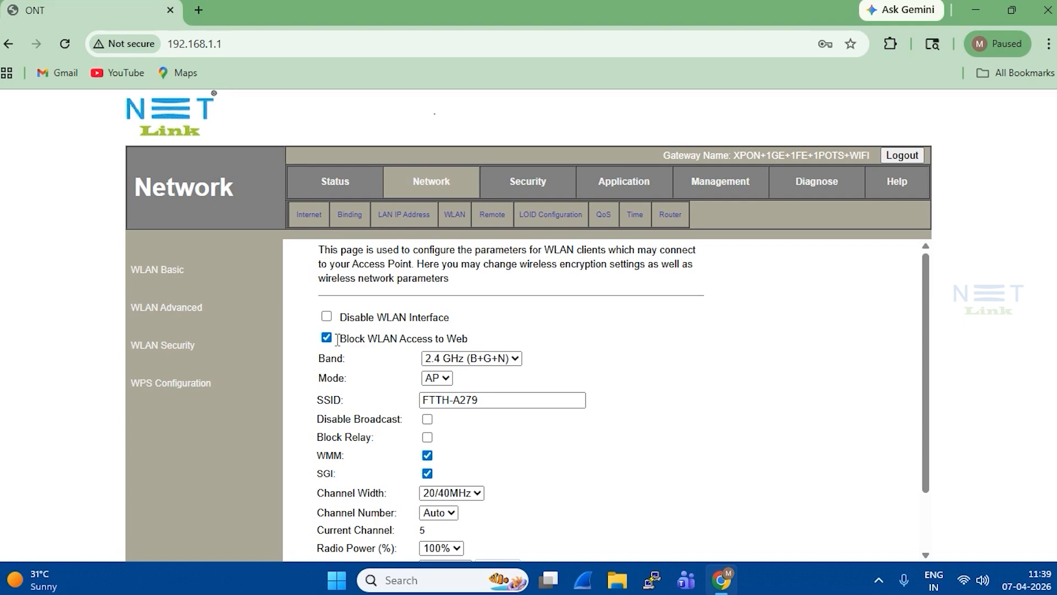
left_click_drag(341, 335, 476, 339)
left_click(474, 332)
left_click(327, 339)
left_click(515, 361)
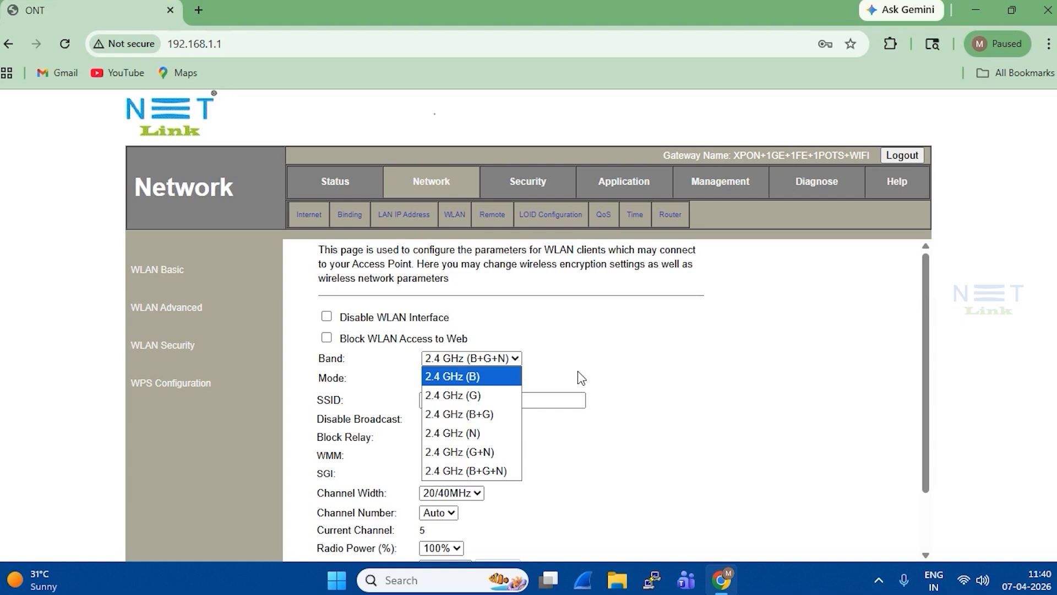
- Close the Band list, leaving it at 2.4 GHz (B+G+N)
left_click(290, 401)
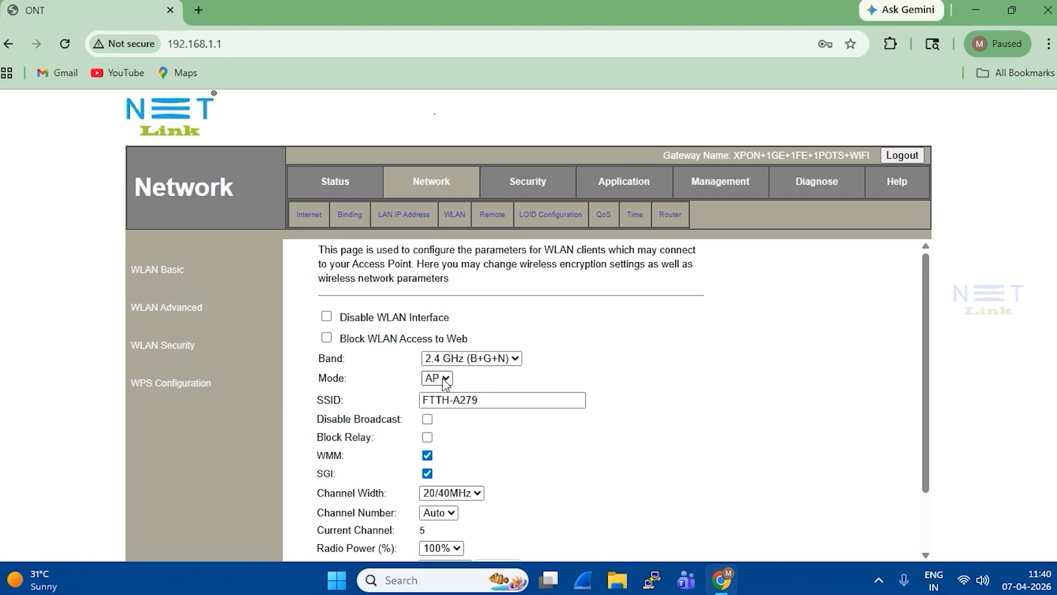
left_click_drag(318, 403, 344, 403)
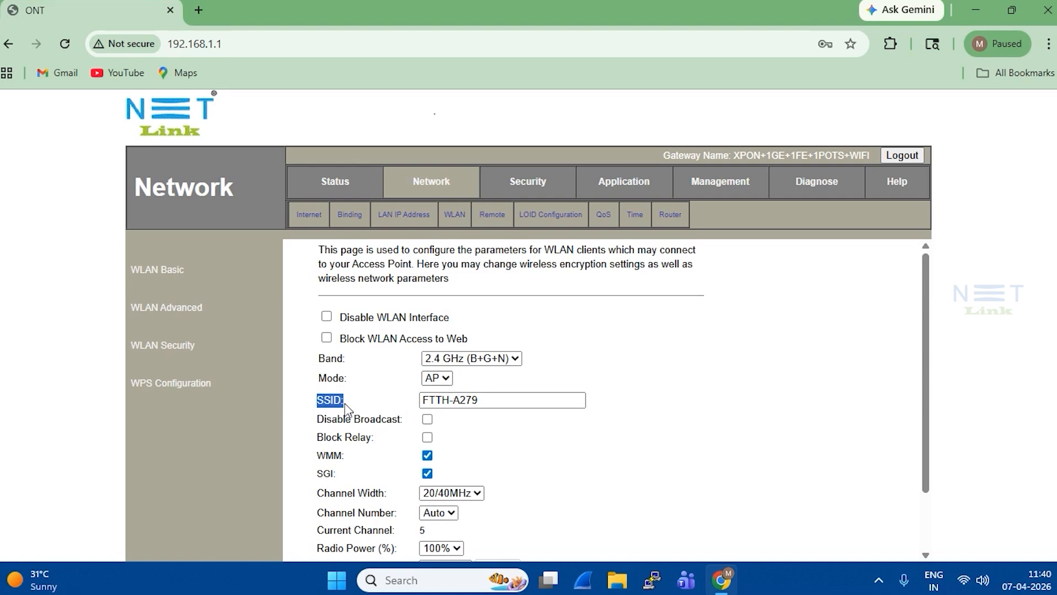
- Replace the SSID FTTH-A279 with NETLINK_WIFI
triple_click(469, 399)
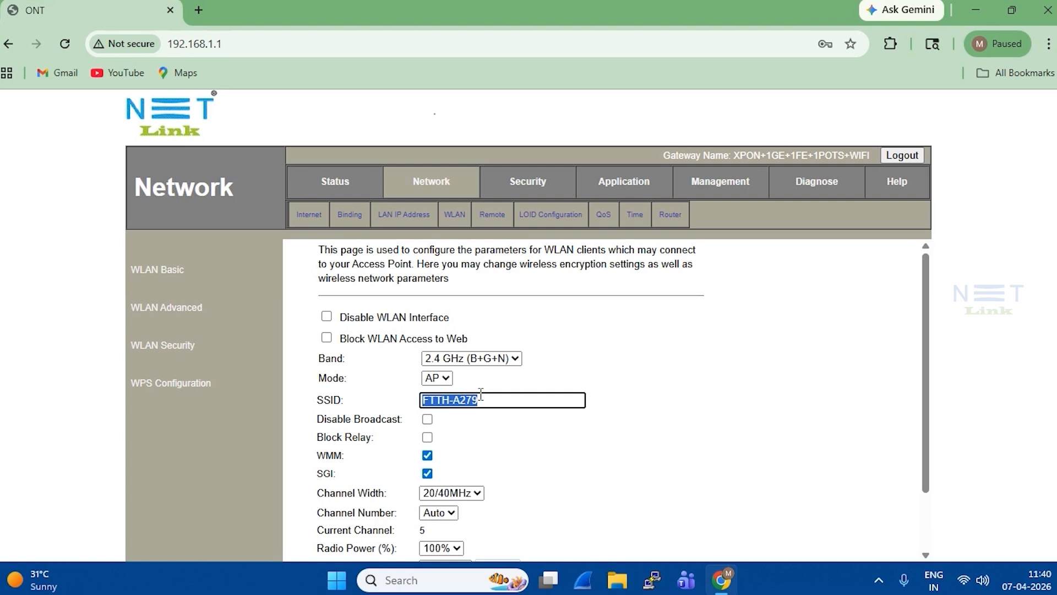
key("BackSpace")
type("NETLINK_WIFI")
scroll(472, 430, "down", 2)
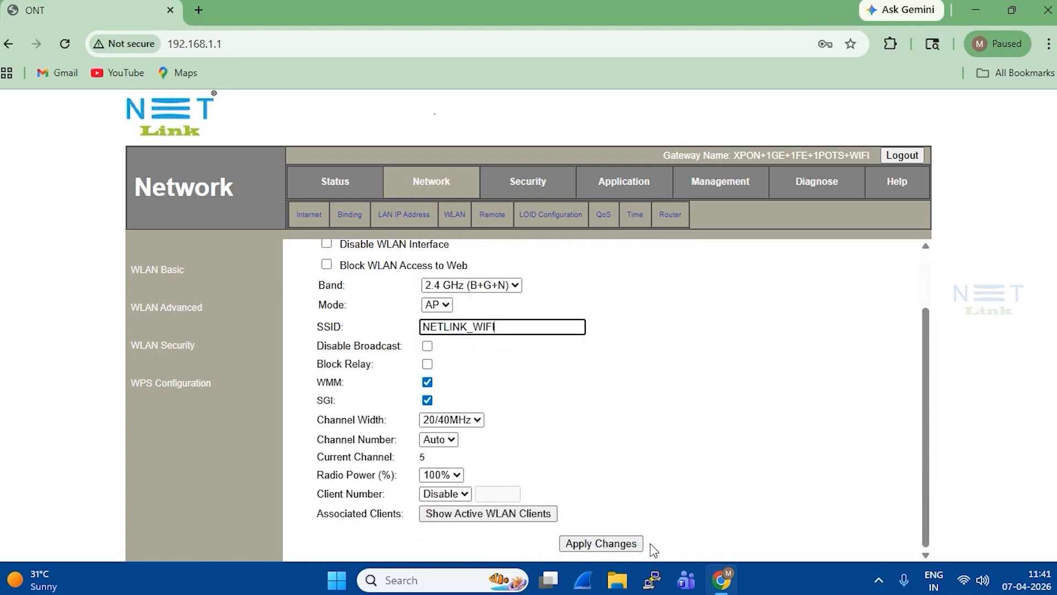
double_click(505, 327)
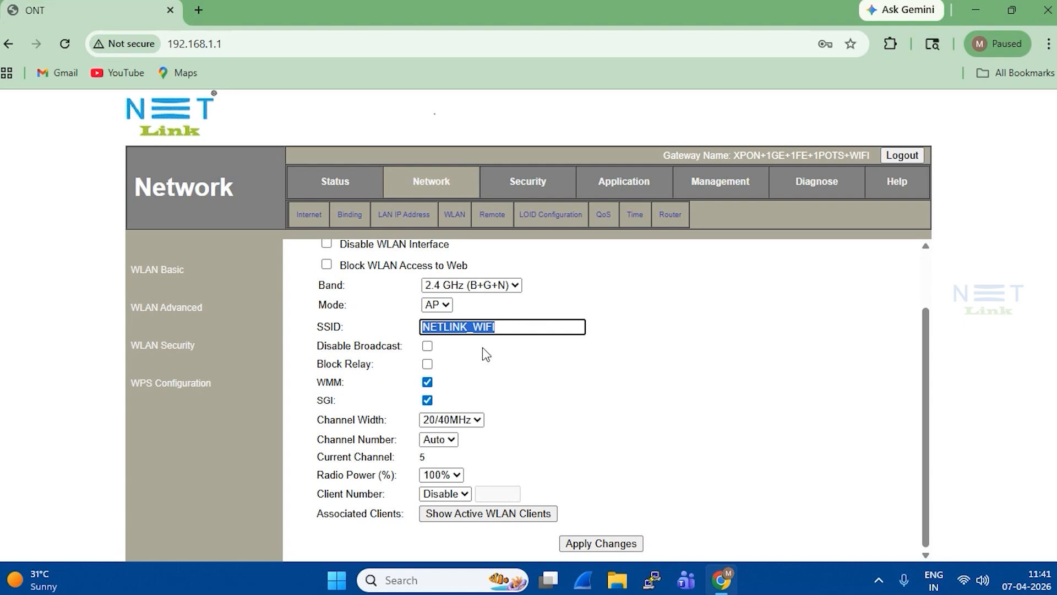
left_click_drag(332, 346, 384, 351)
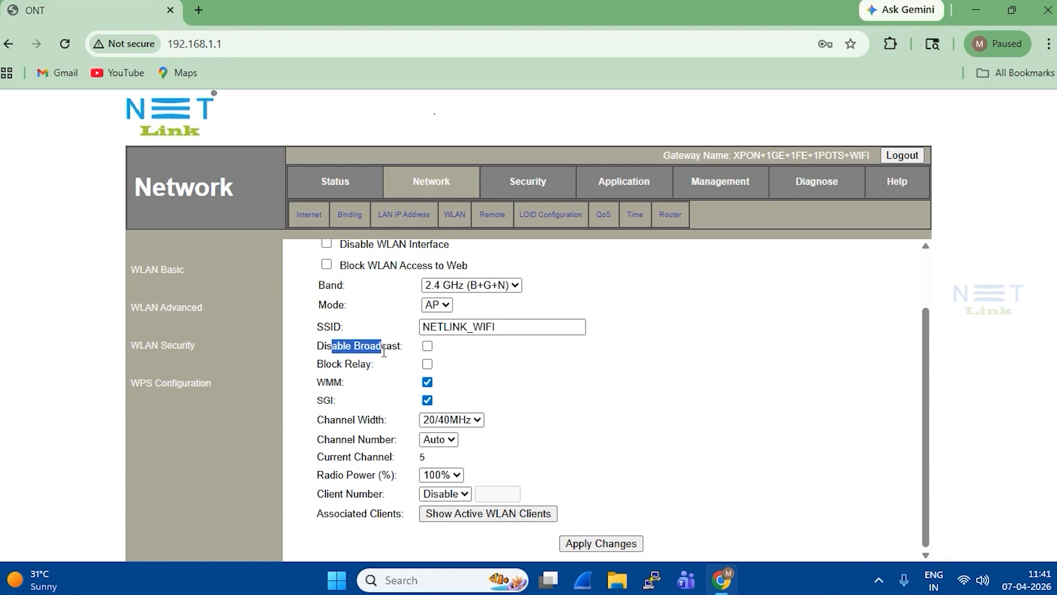
left_click(455, 353)
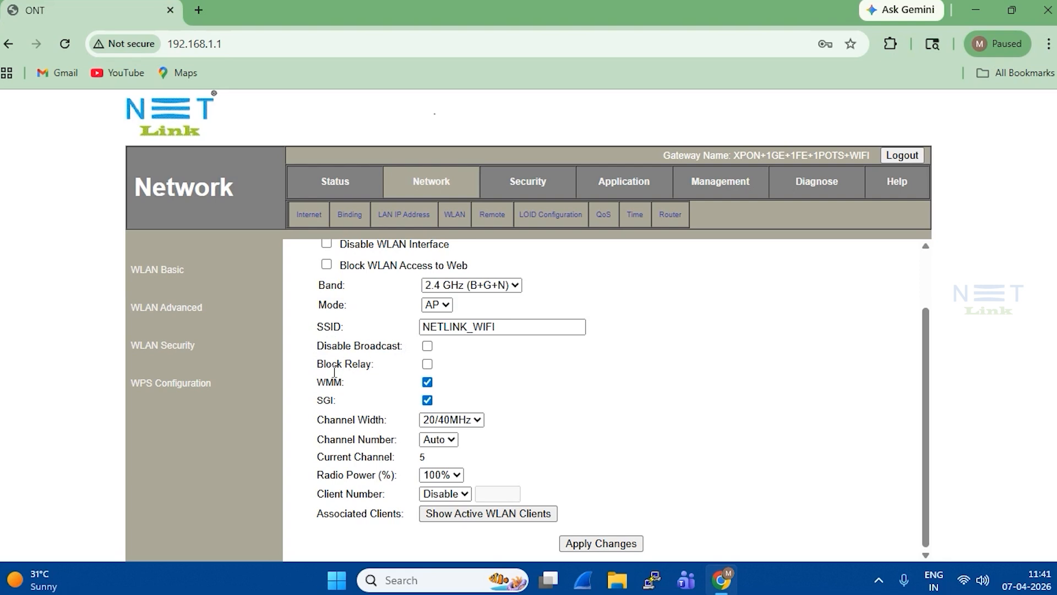
left_click_drag(324, 364, 380, 375)
left_click(491, 370)
left_click(477, 420)
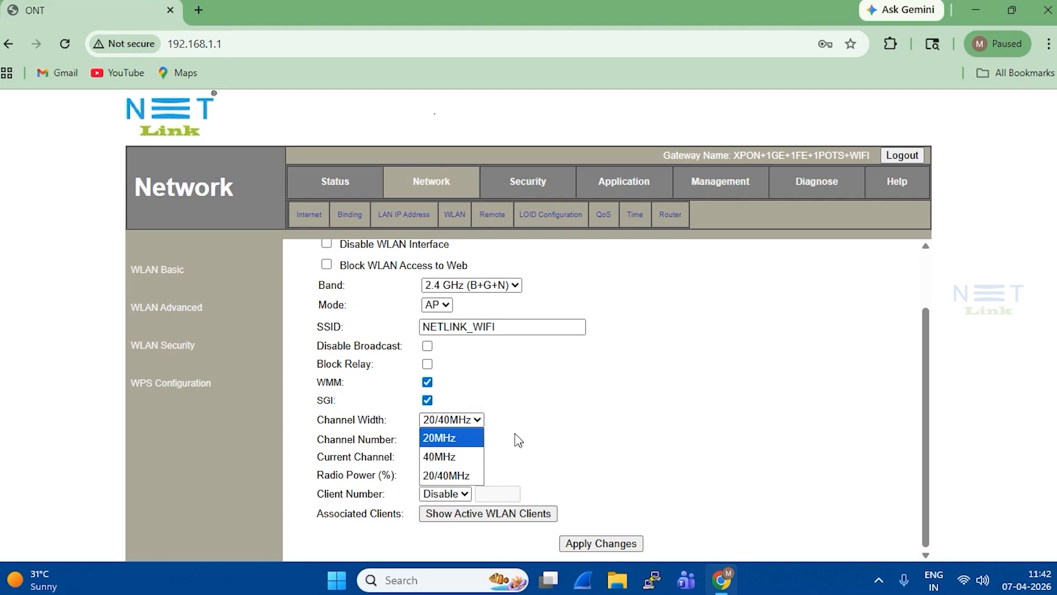
- Try the 40MHz and 20/40MHz channel widths, finally settling on 20MHz
left_click(471, 438)
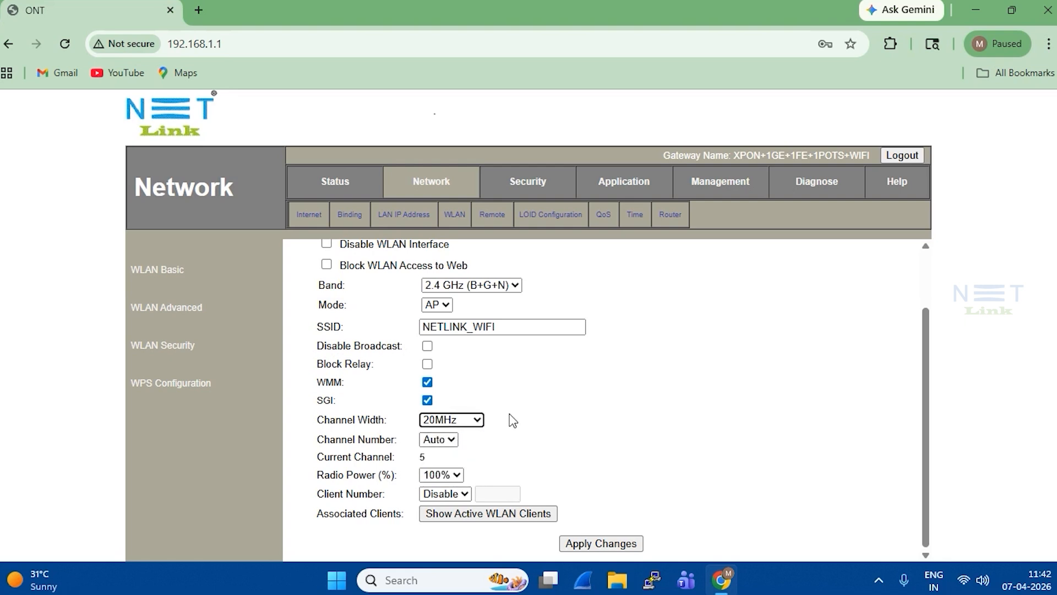
left_click(464, 421)
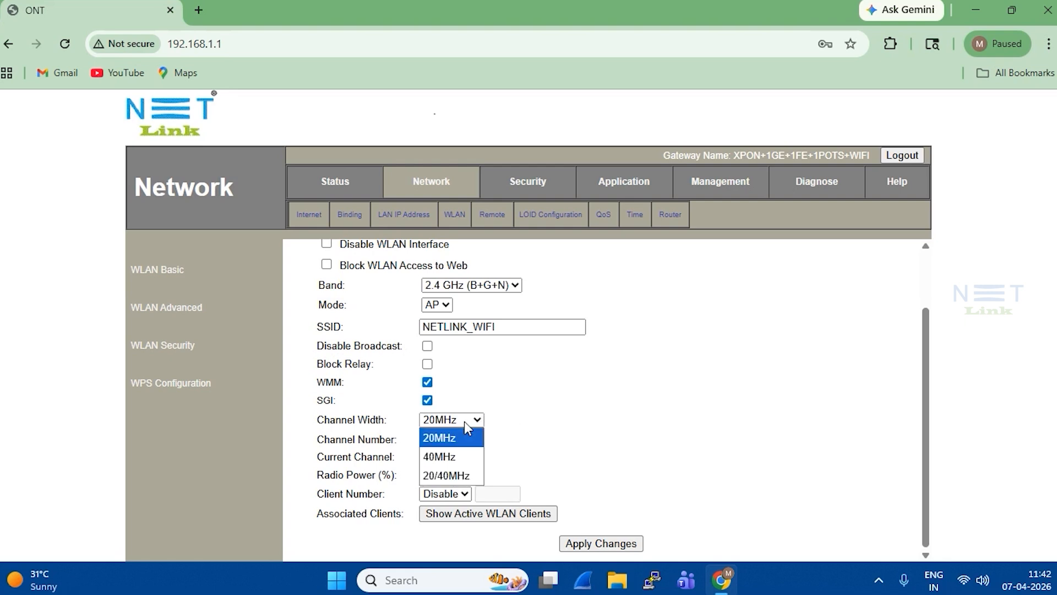
left_click(459, 460)
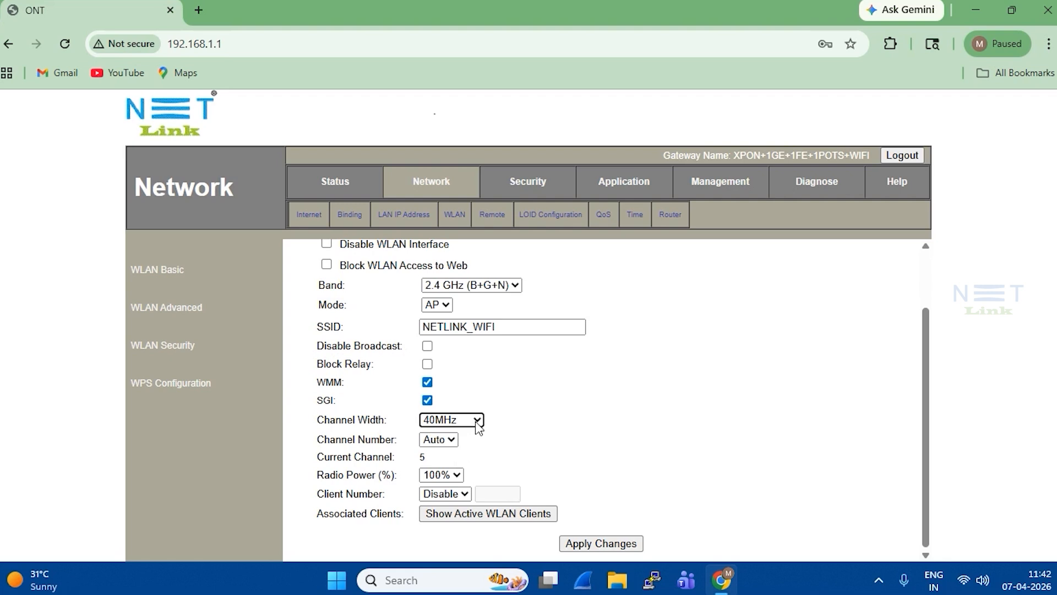
left_click(477, 427)
left_click(465, 475)
left_click(479, 421)
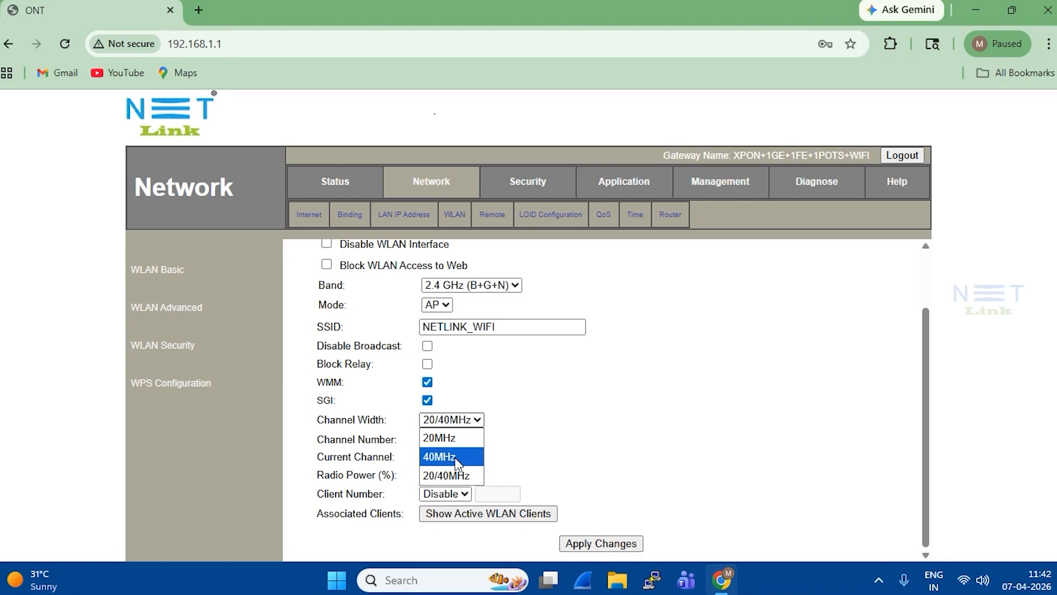
left_click(456, 463)
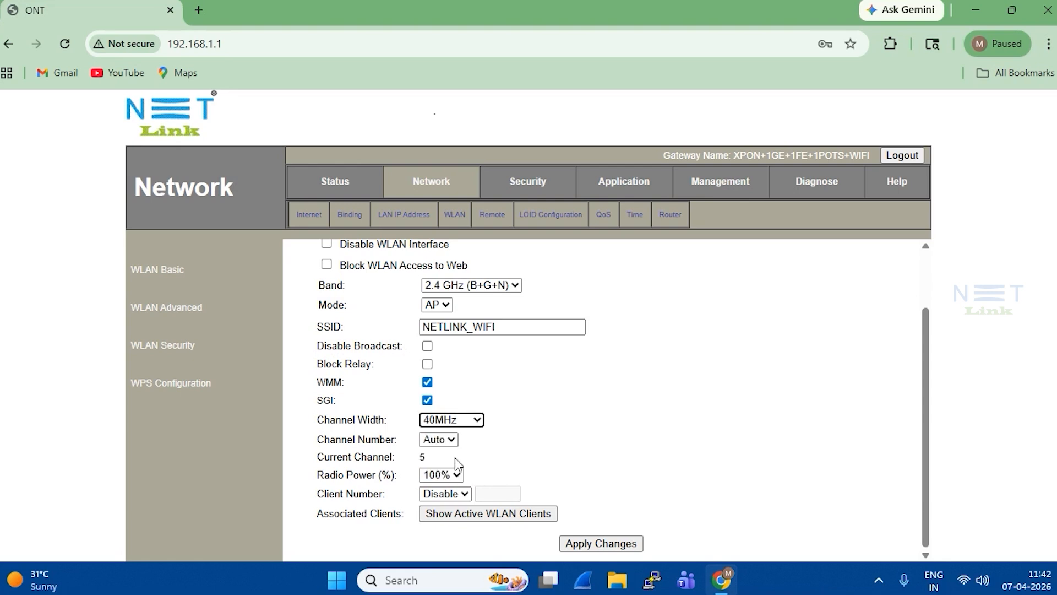
left_click(455, 422)
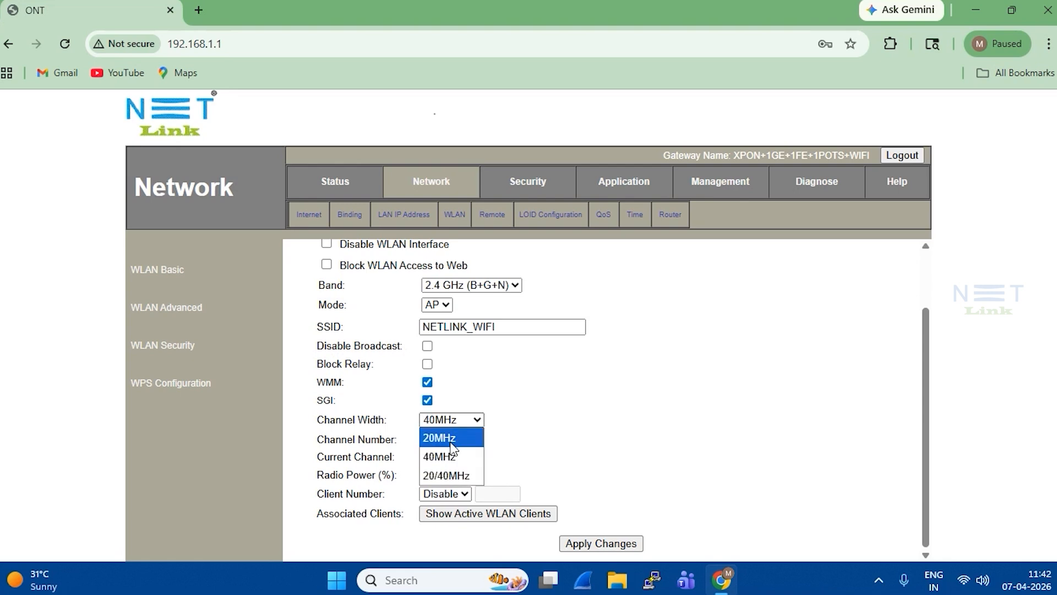
left_click(451, 443)
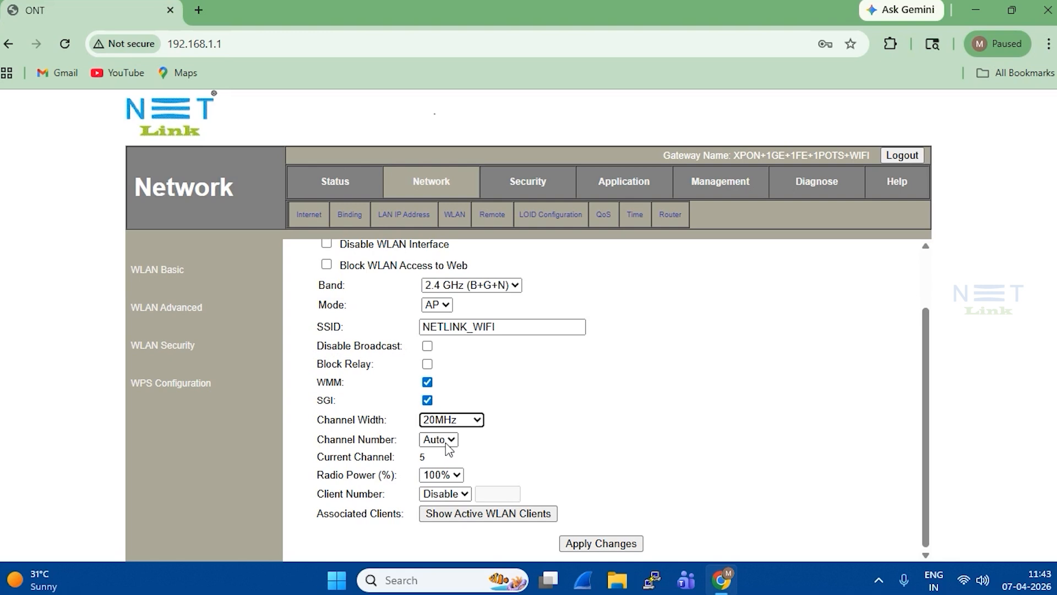
left_click(447, 444)
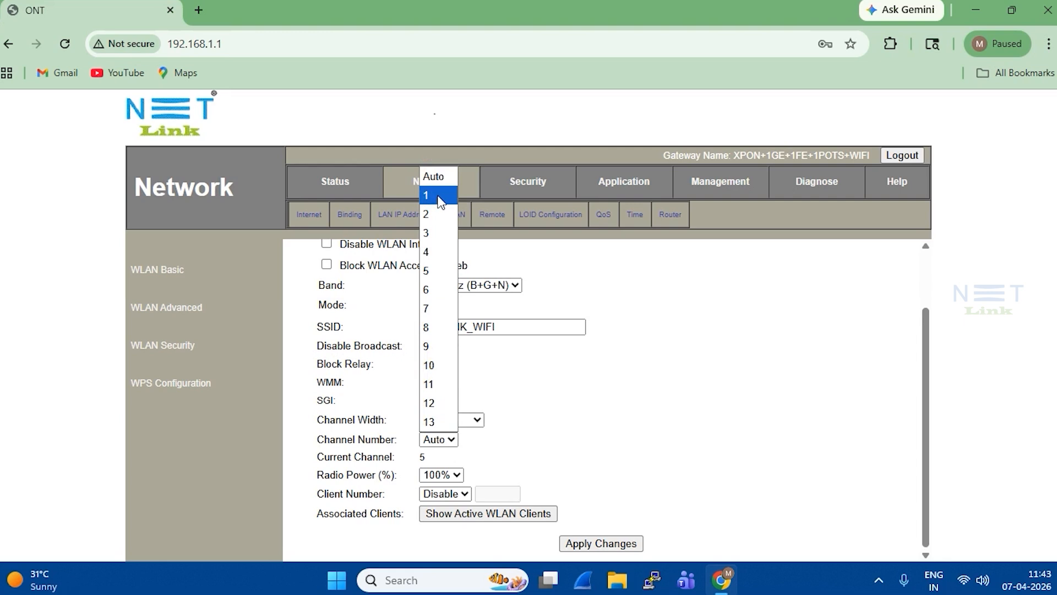
- Select channel 11, apply, and confirm the Current Channel reads 11
left_click(1016, 234)
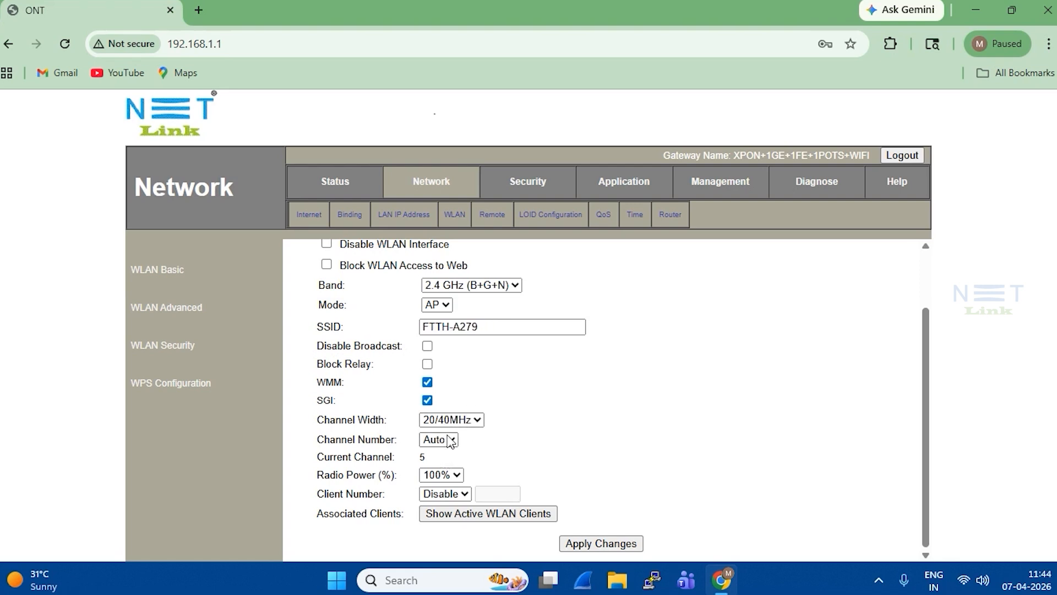
left_click(448, 440)
left_click(443, 384)
left_click(594, 543)
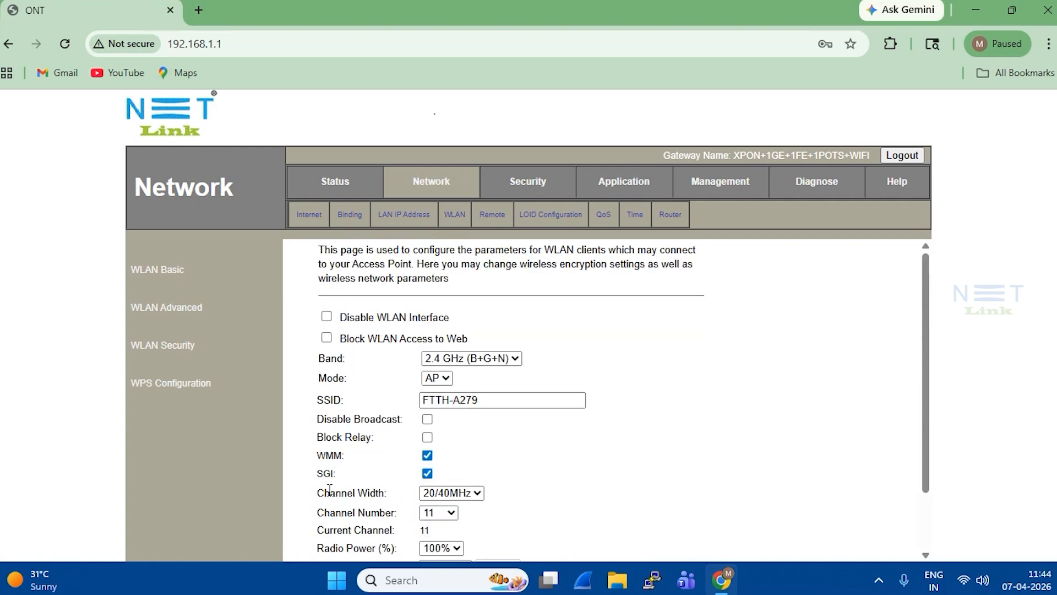
scroll(329, 489, "down", 1)
left_click_drag(324, 456, 435, 461)
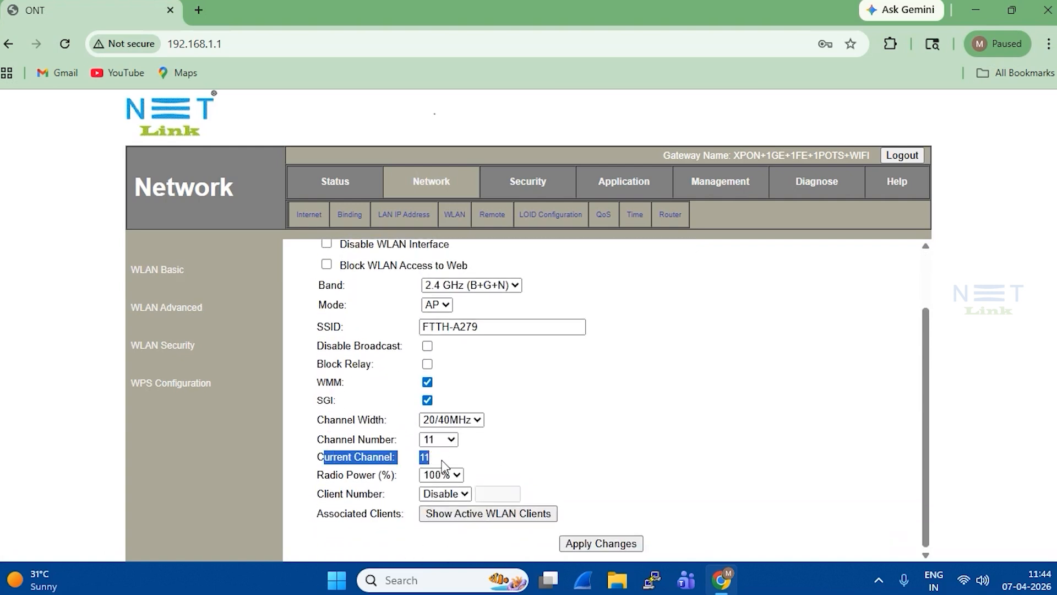
left_click(504, 461)
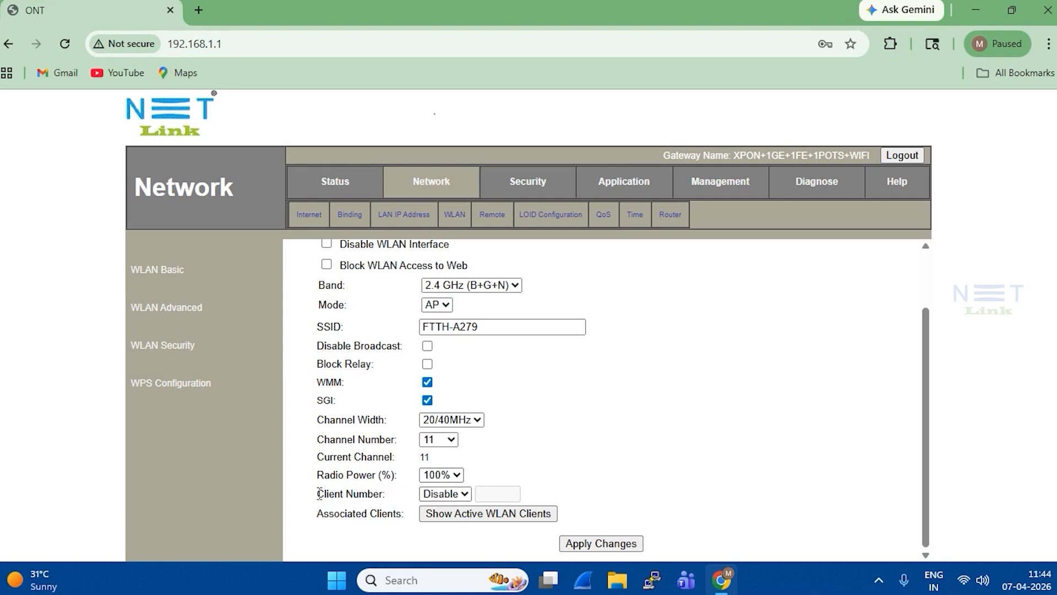
- Set Client Number to Enable with a limit of 5 clients
left_click_drag(319, 494, 450, 496)
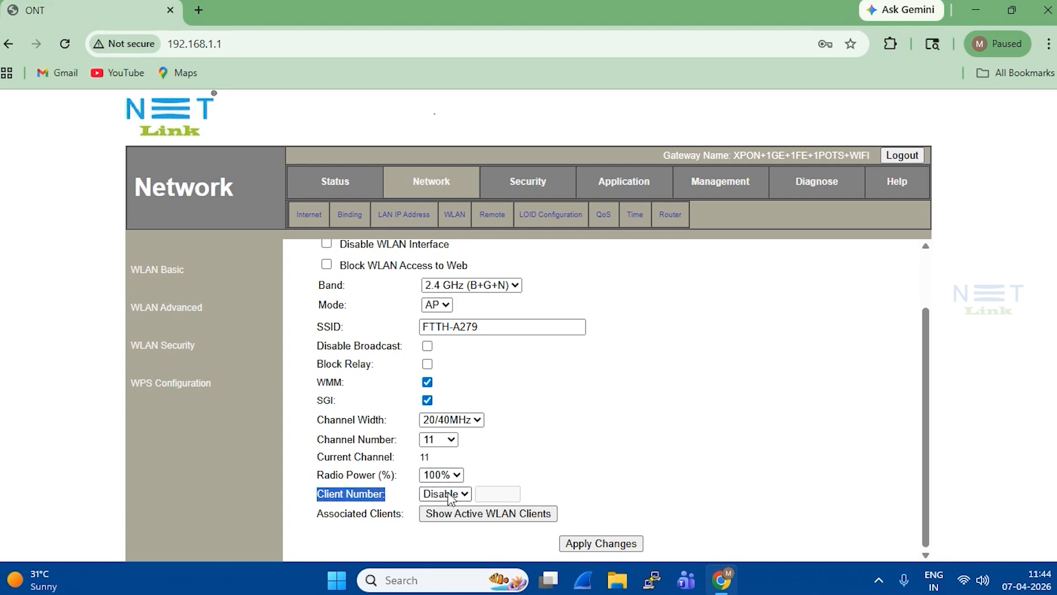
left_click(550, 451)
left_click(445, 496)
left_click(443, 531)
left_click(505, 495)
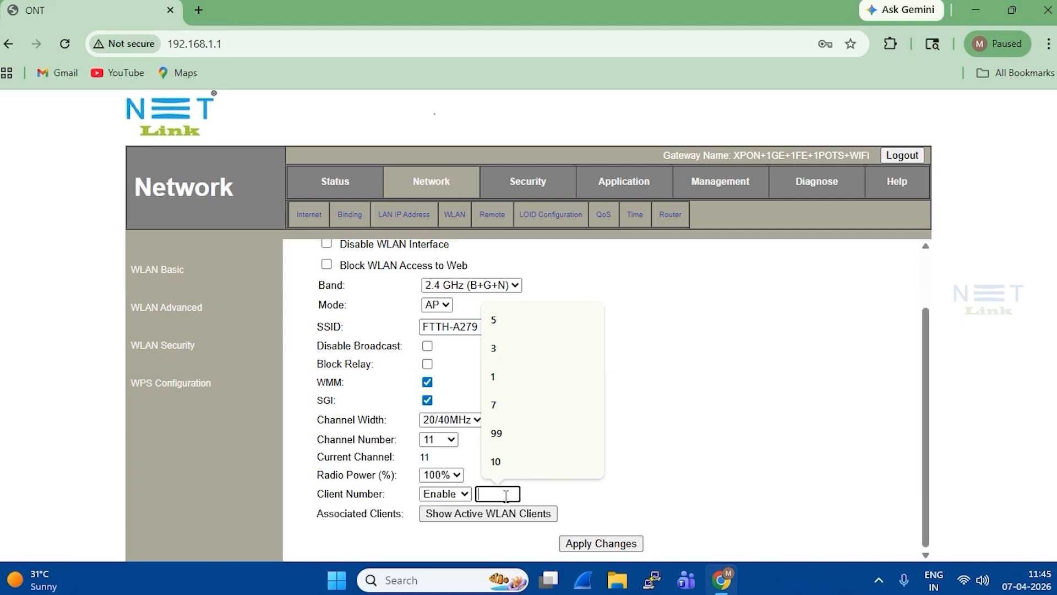
type("5")
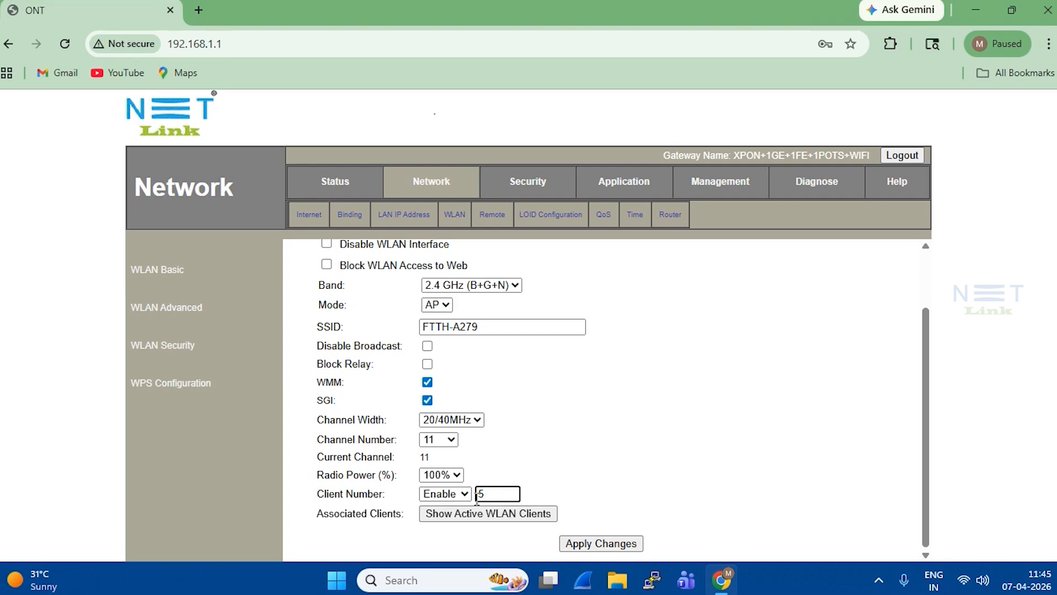
left_click(557, 492)
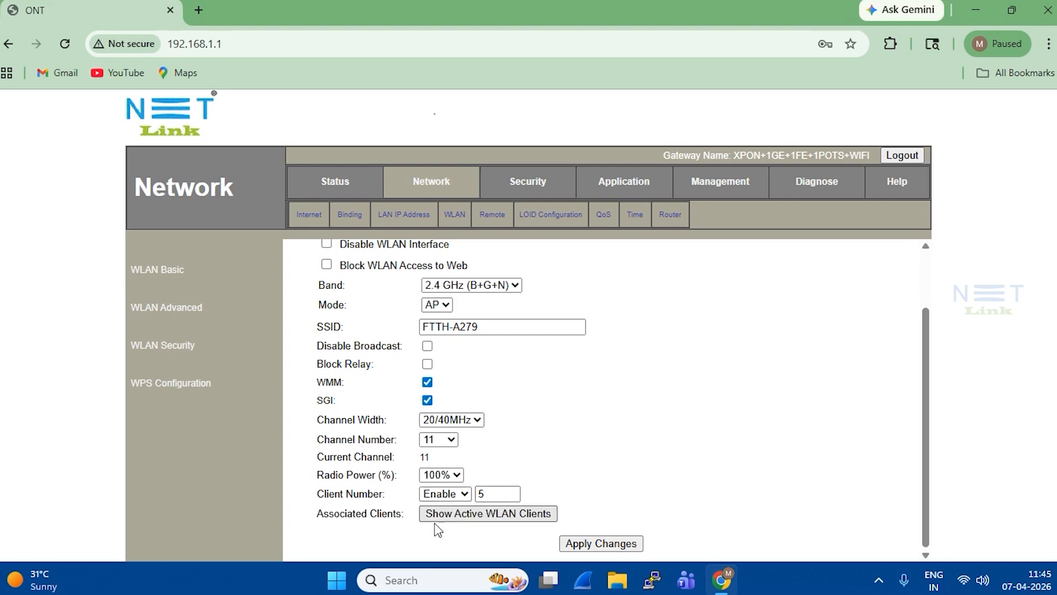
- Check the Active WLAN Clients list, which shows no clients, and close it
left_click_drag(318, 513, 407, 519)
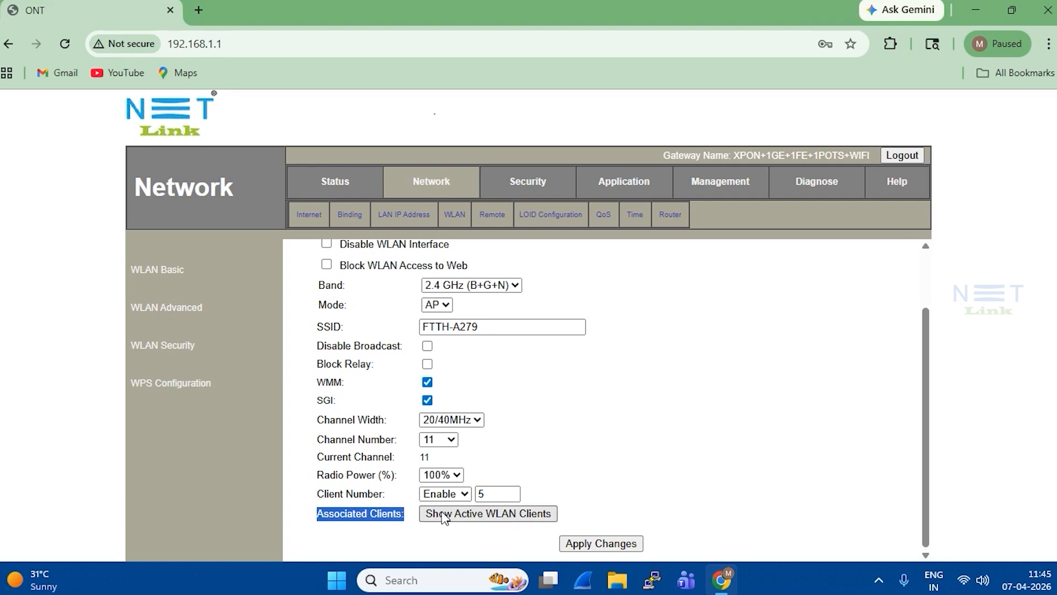
left_click(530, 522)
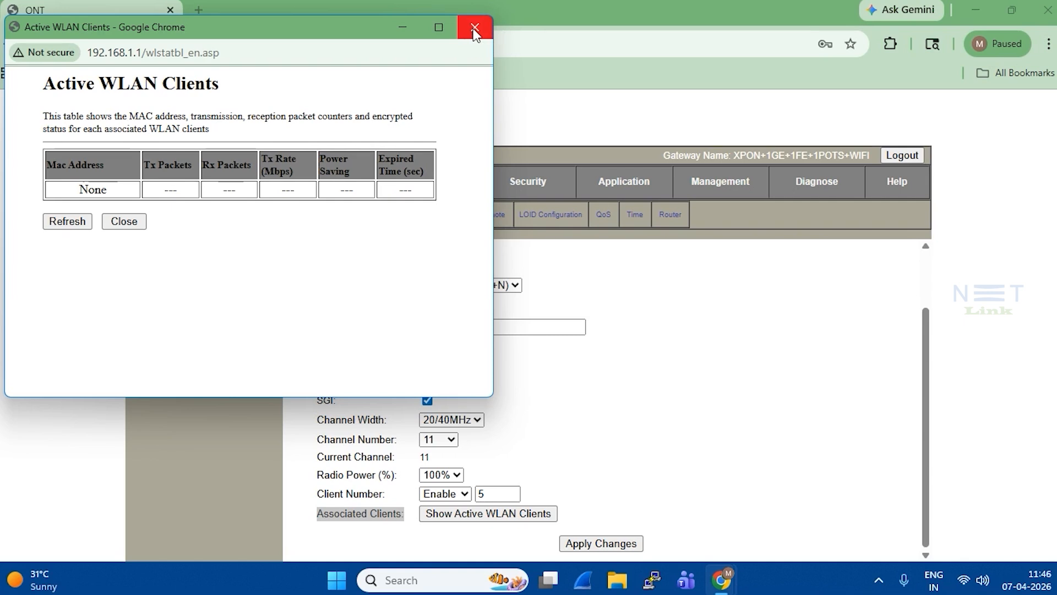
left_click(475, 31)
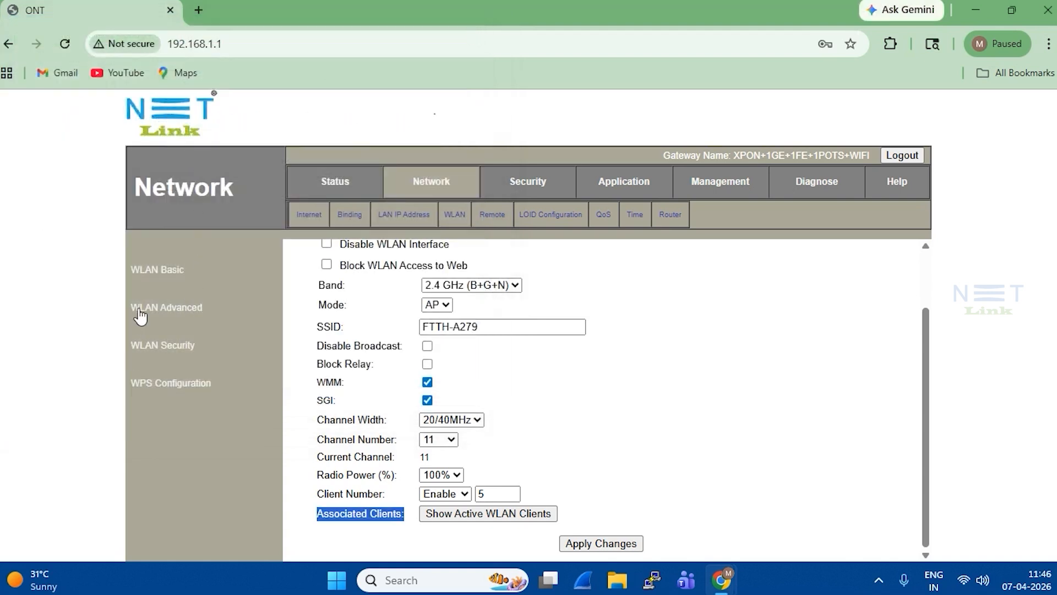
- Compare the multiple-AP settings against the main SSID FTTH-A279 on the basic page
left_click(151, 315)
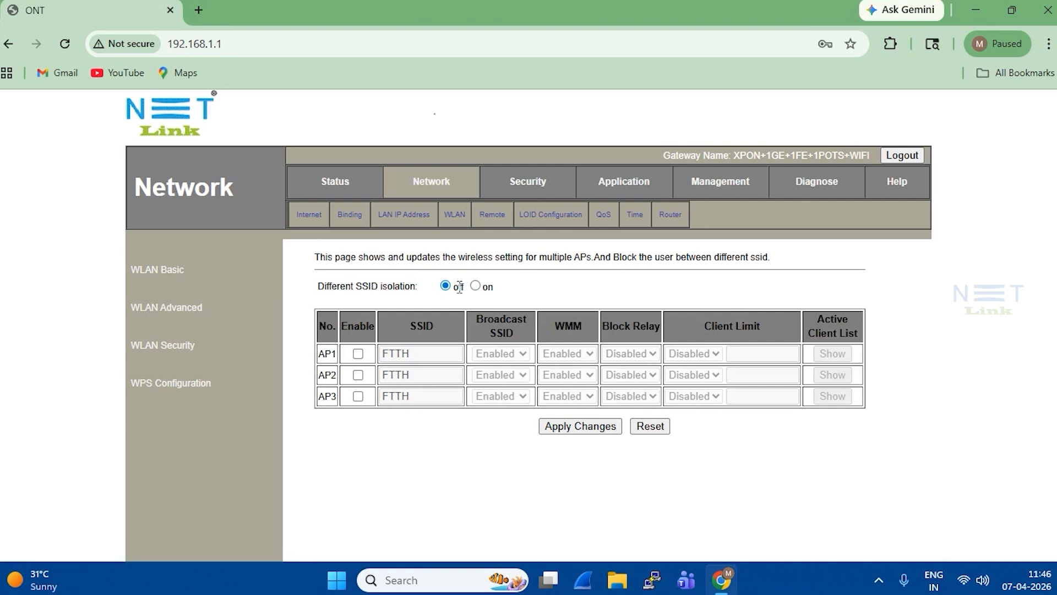
left_click(150, 273)
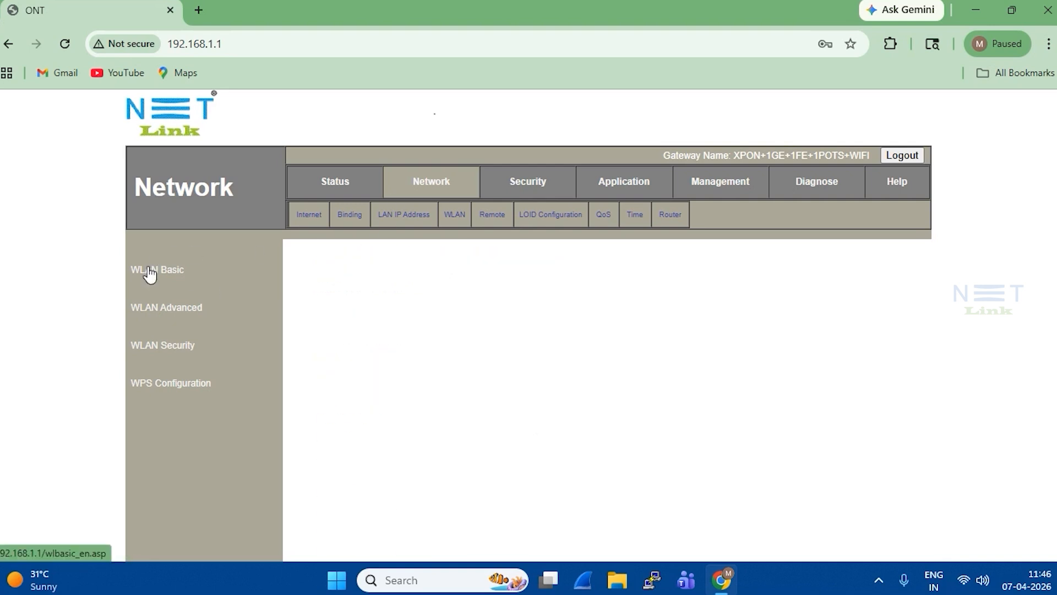
left_click_drag(495, 401, 380, 406)
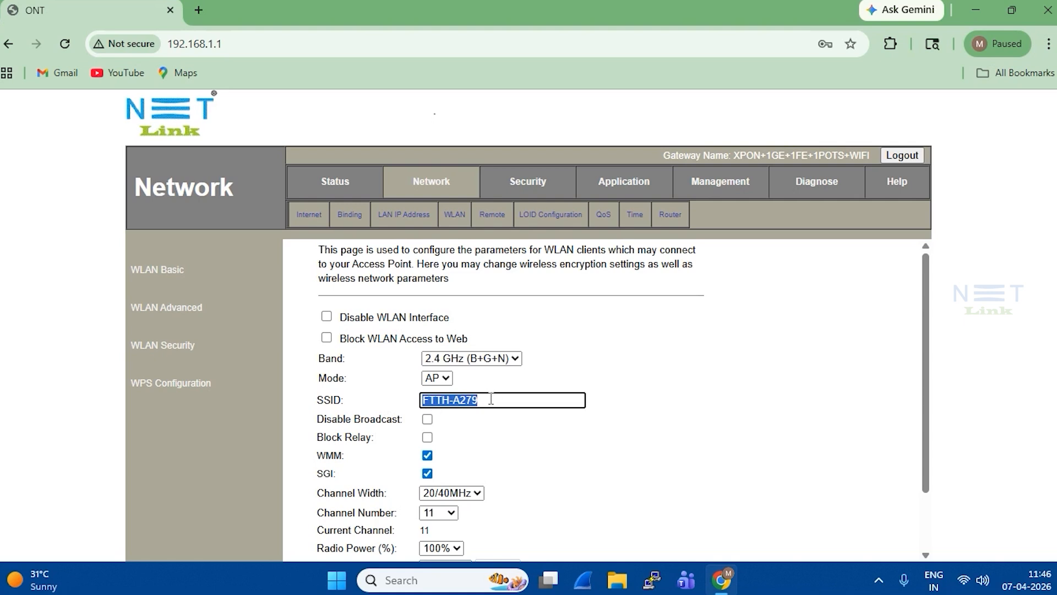
left_click(504, 381)
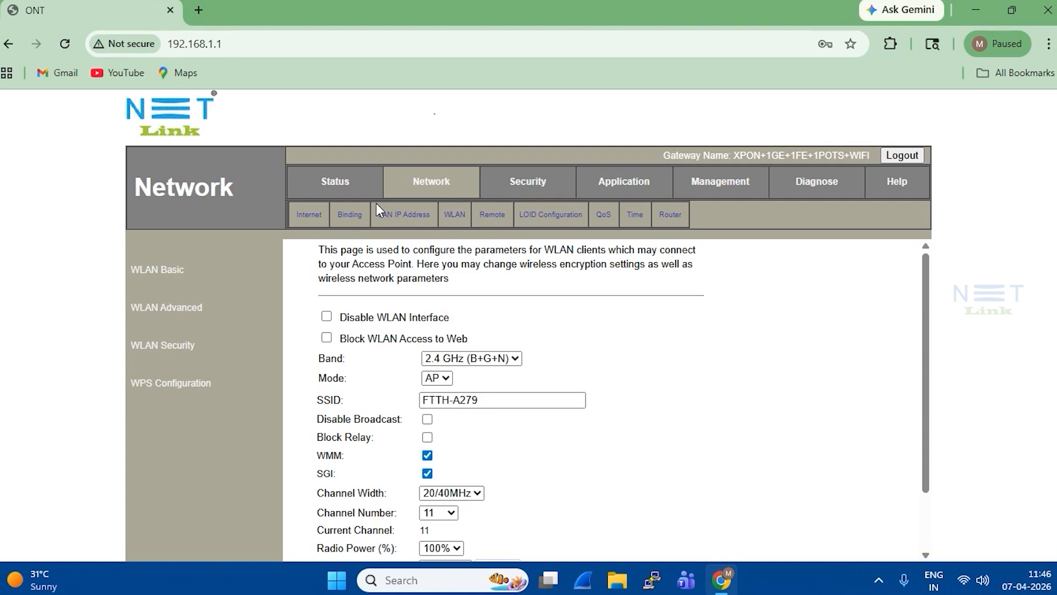
left_click(139, 311)
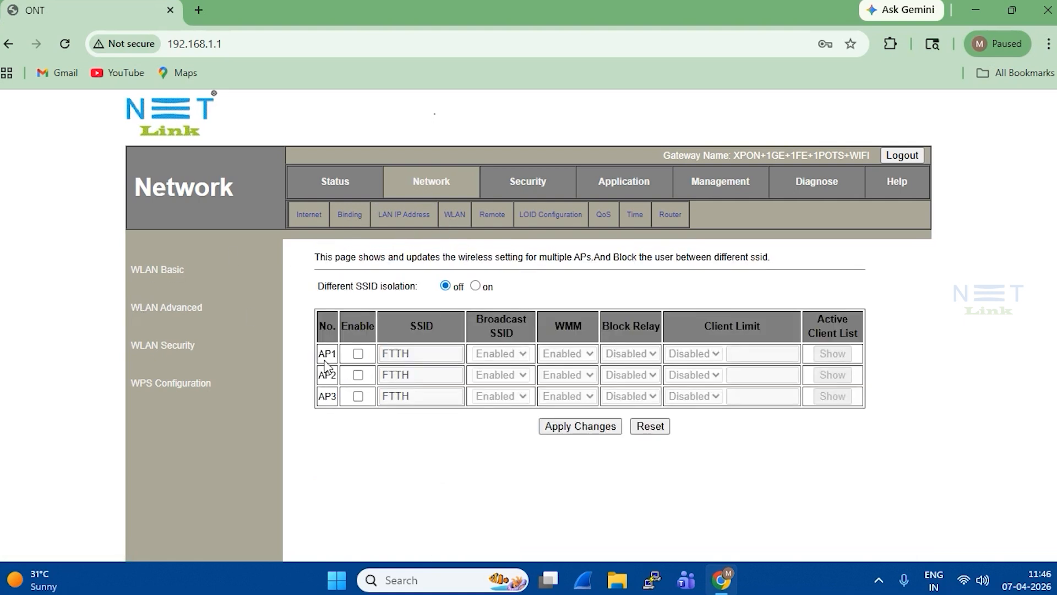
- Enable AP1 with SSID NETLINK and SSID isolation on, and apply
left_click(358, 353)
left_click_drag(460, 355, 380, 355)
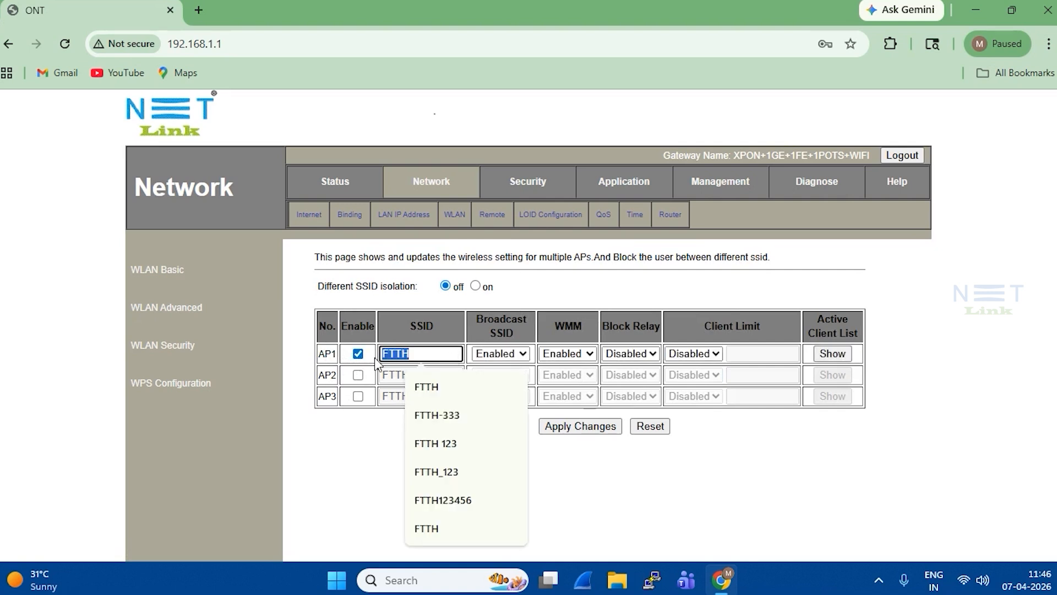
type("NETLINK")
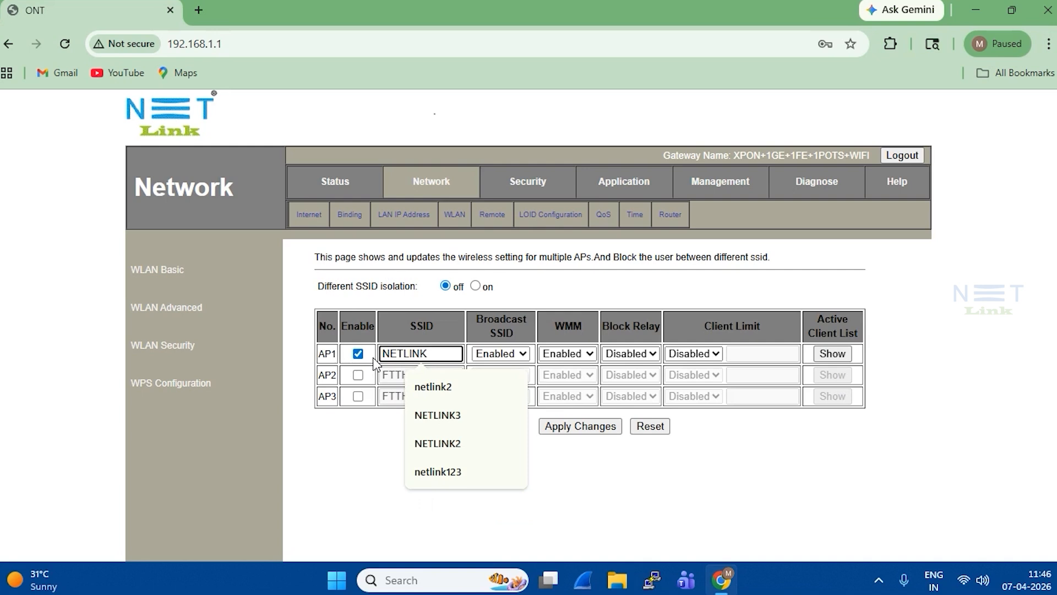
left_click(474, 286)
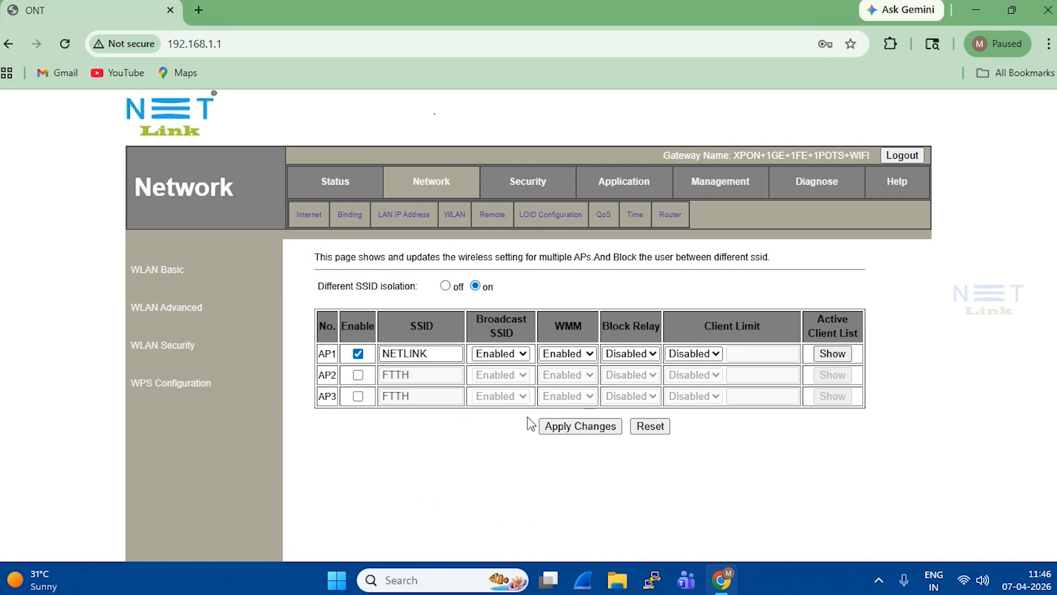
left_click(557, 432)
left_click(169, 348)
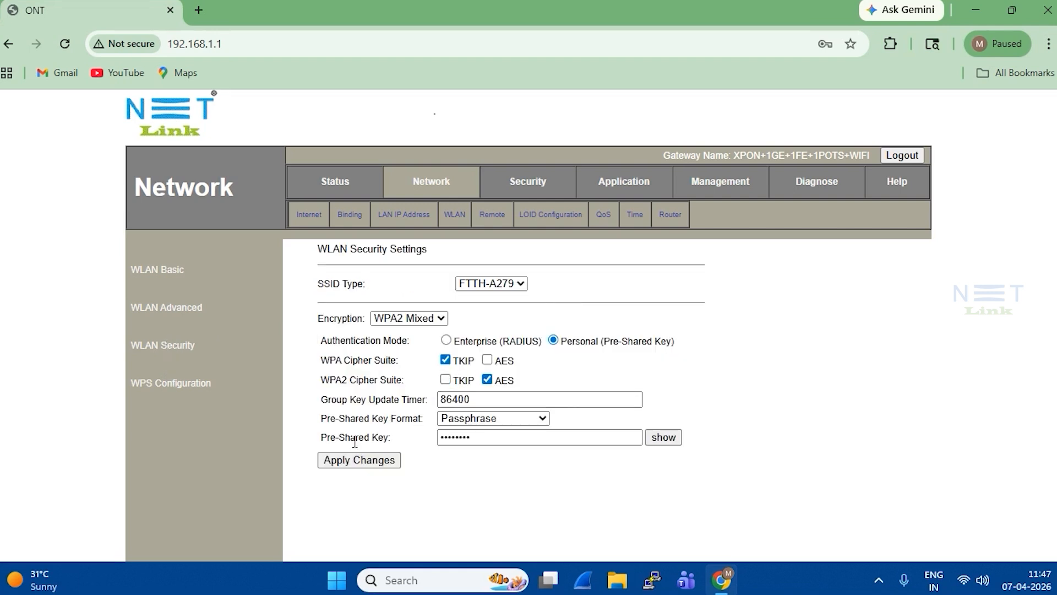
left_click(519, 284)
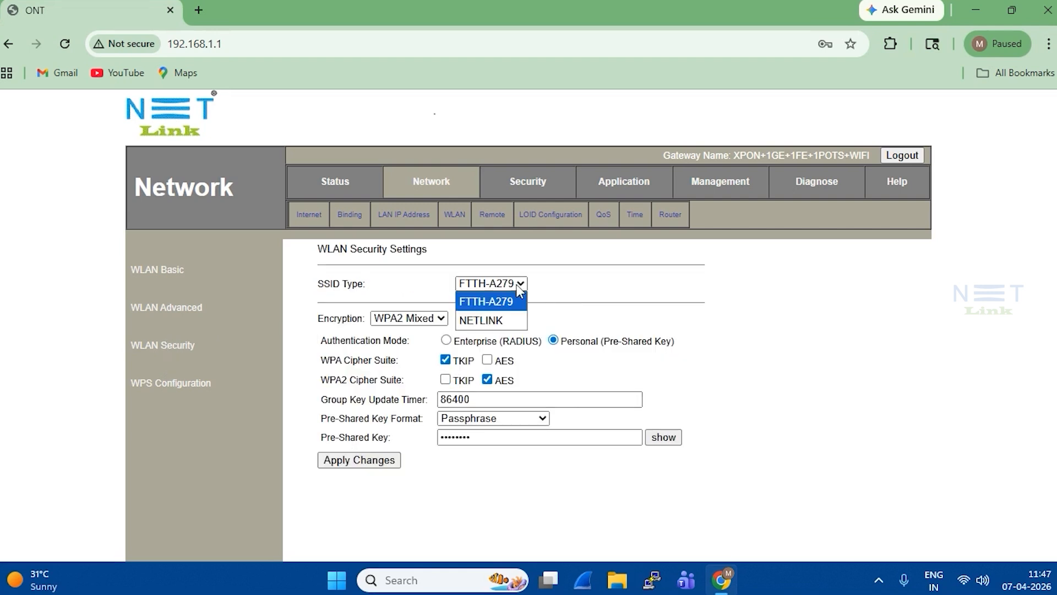
- For the NETLINK SSID, choose WPA2 Mixed encryption and use TKIP instead of AES for WPA
left_click(501, 316)
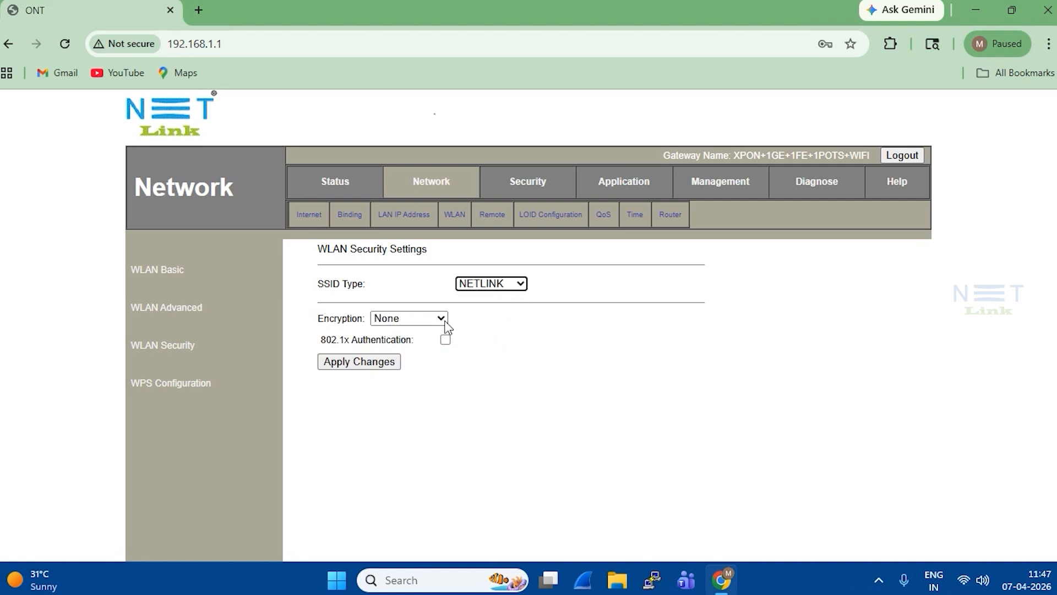
left_click(425, 322)
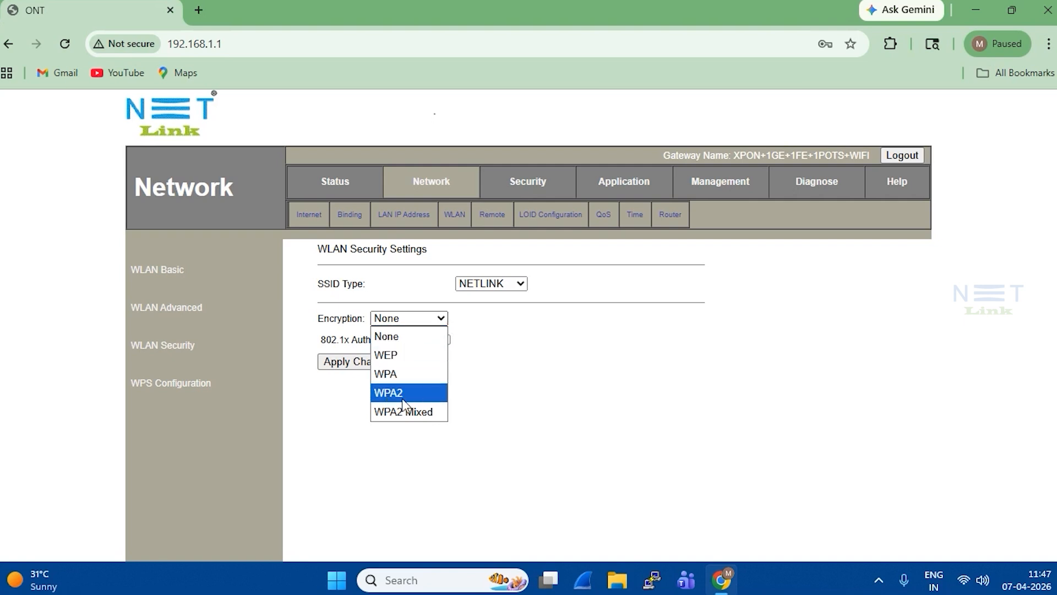
left_click(408, 412)
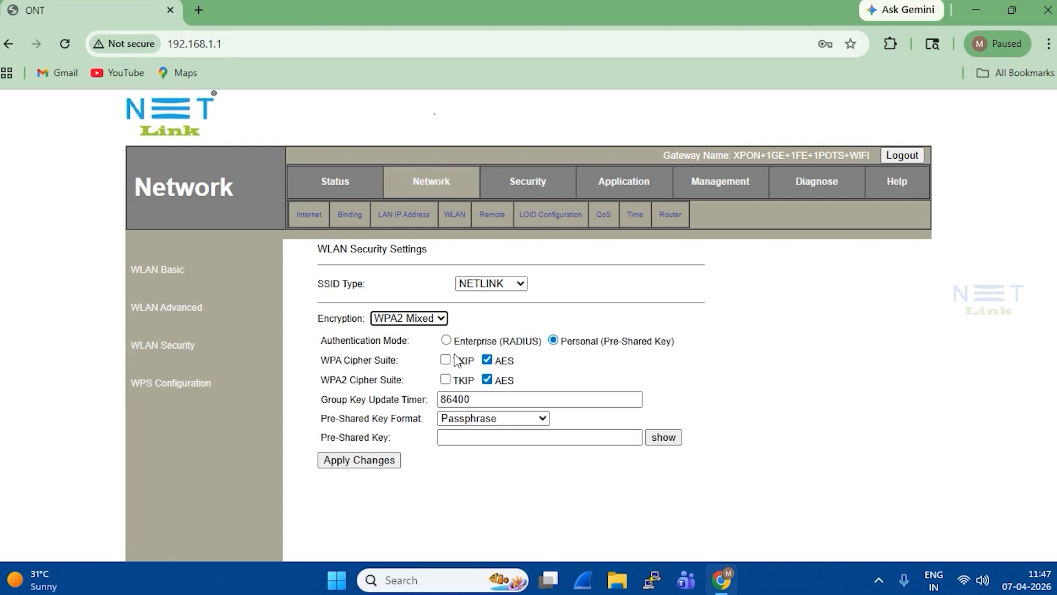
left_click(323, 359)
left_click_drag(401, 359, 322, 360)
left_click(487, 360)
left_click(445, 359)
- Enter the pre-shared passphrase, check it by revealing it, and apply the changes
left_click(457, 436)
type("•••")
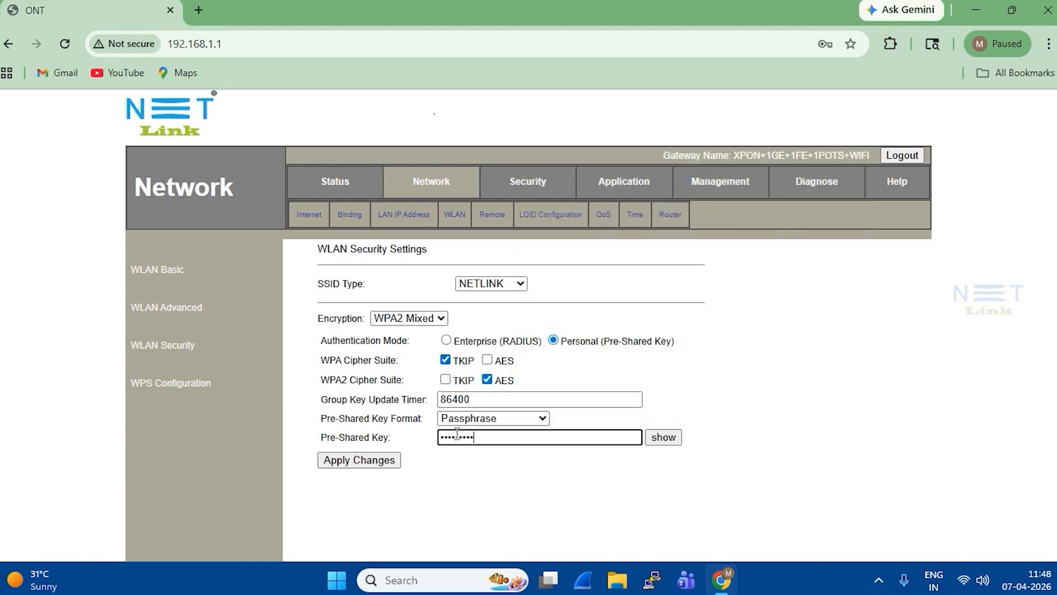
left_click(665, 441)
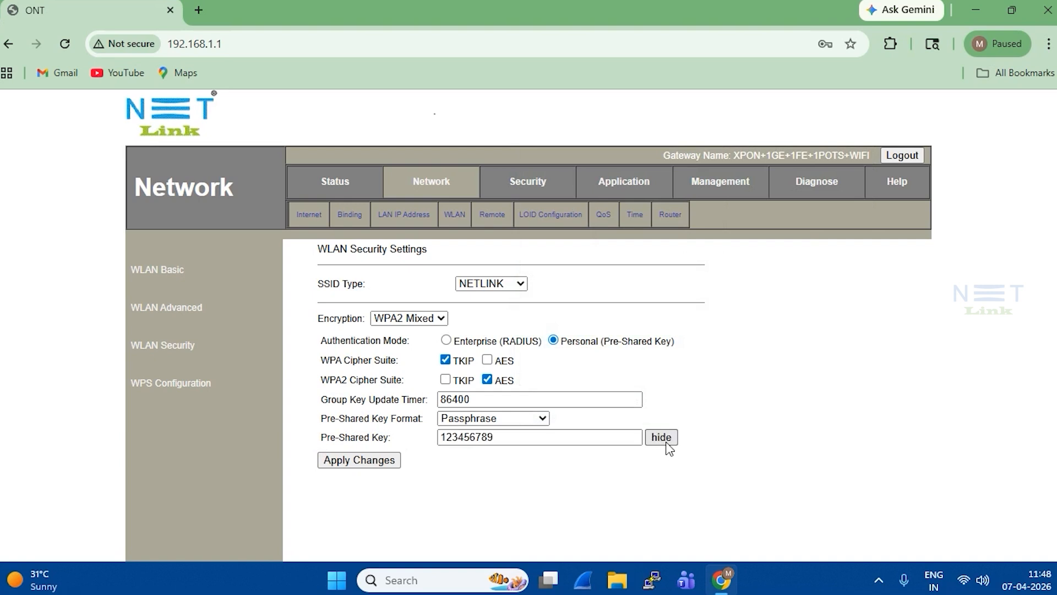
left_click_drag(496, 438, 430, 451)
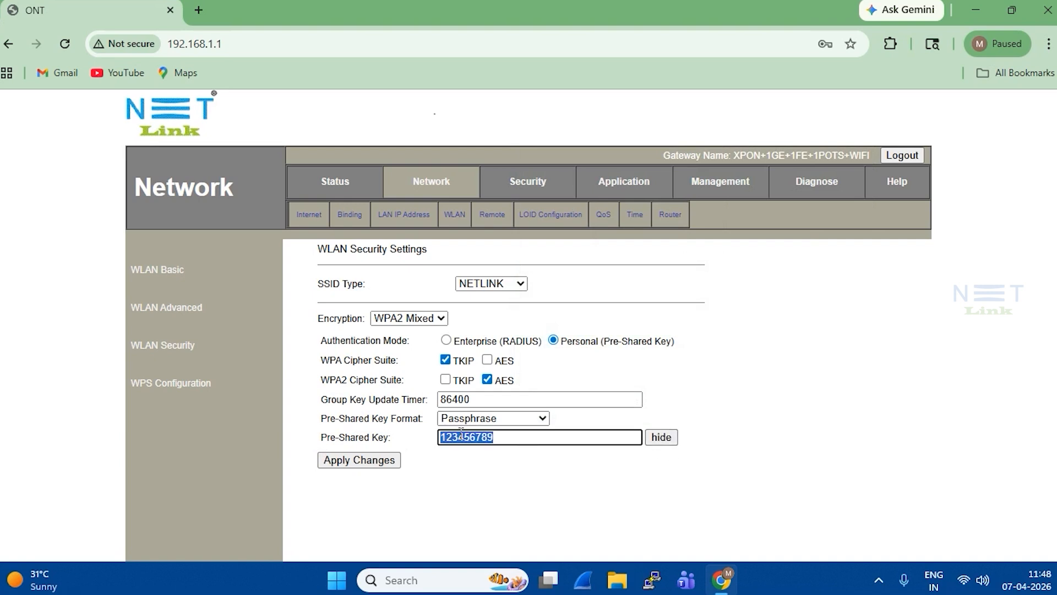
left_click(360, 464)
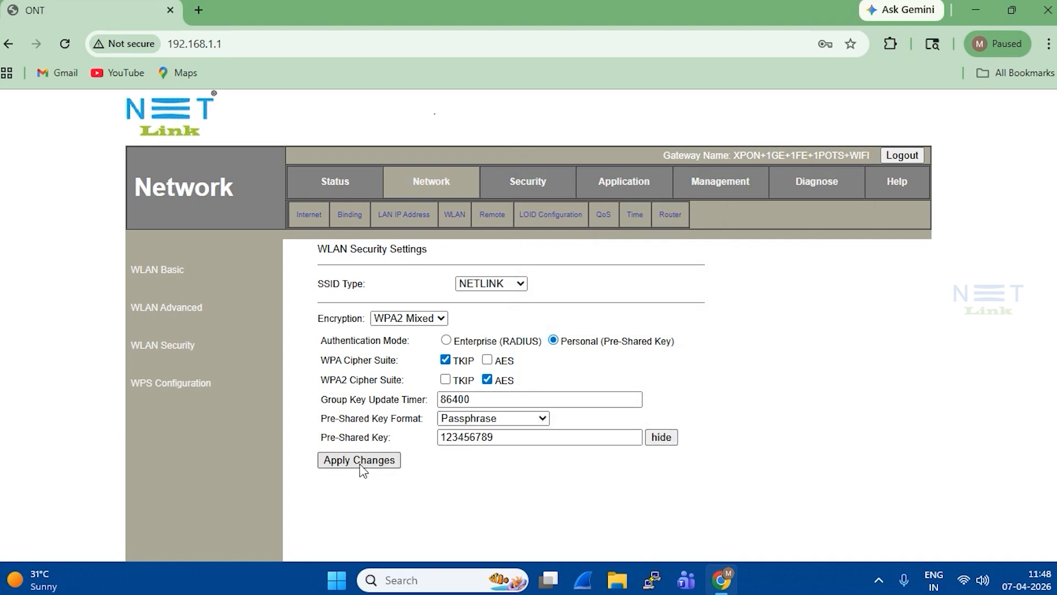